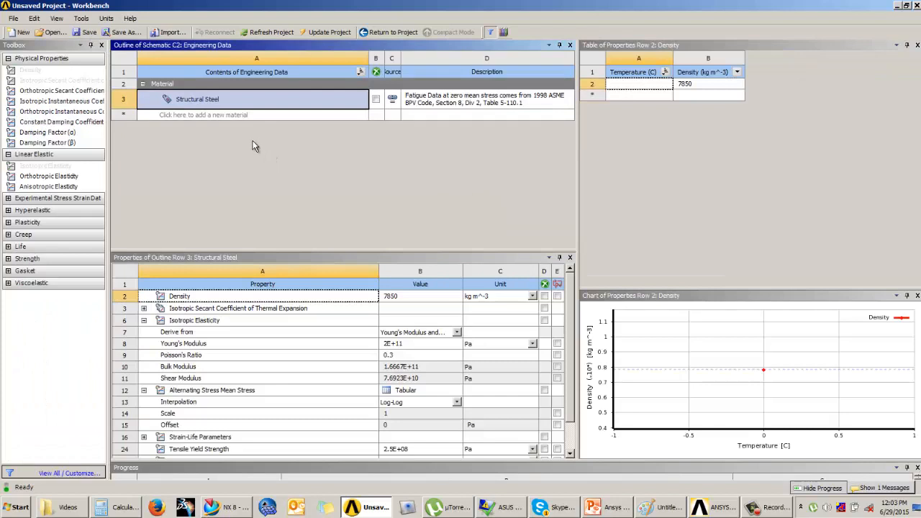
Add a new material named Mat1 to the engineering data and give it the Isotropic Elasticity property.
left_click(198, 115)
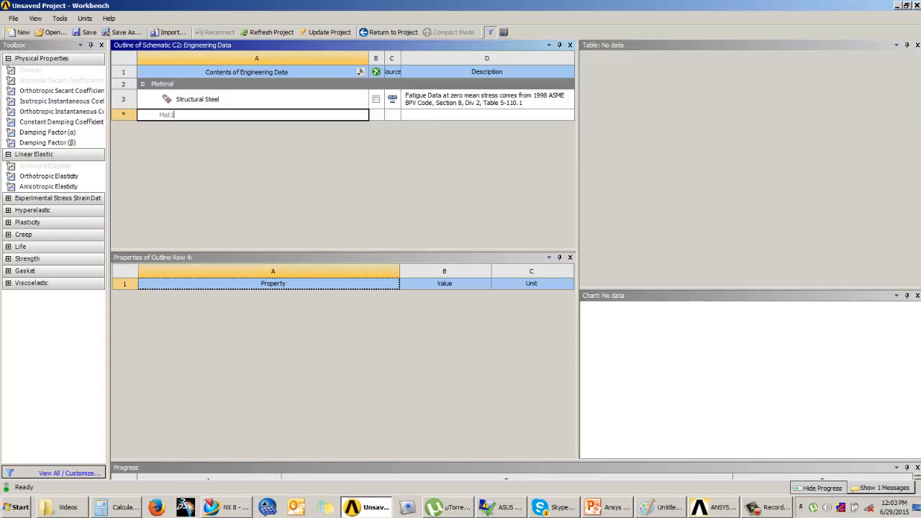
key("Return")
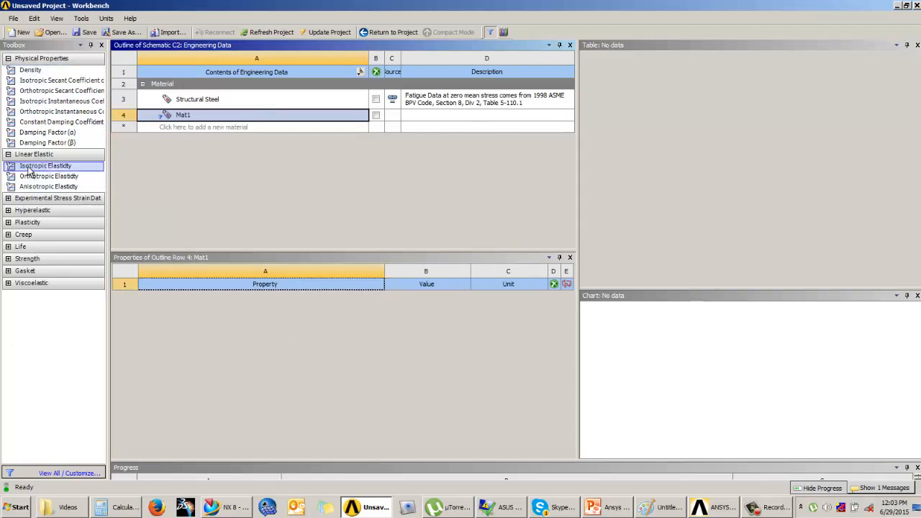
left_click_drag(32, 172, 285, 321)
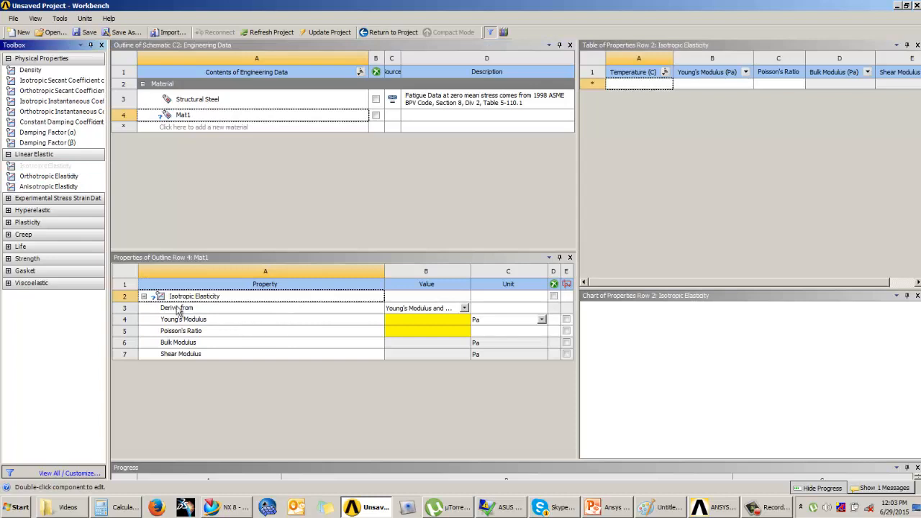
Set the unit of Mat1's Young's modulus to psi.
left_click(430, 321)
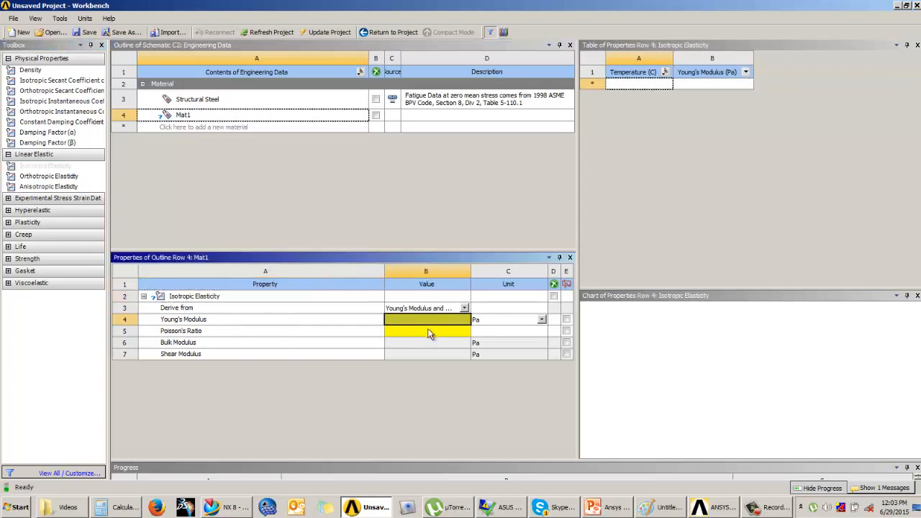
left_click(542, 320)
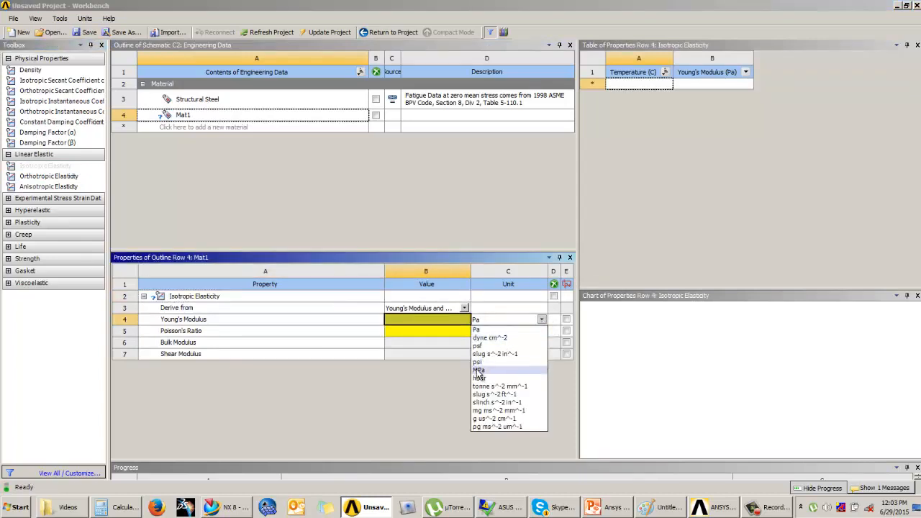
left_click(478, 362)
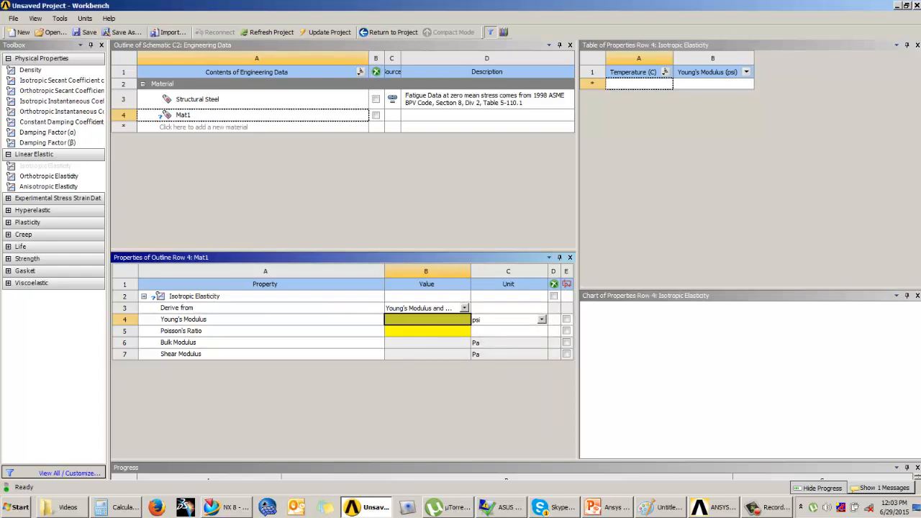
Switch to PowerPoint to check the material data on the Example 3 (Axisymmetric) slide, ending back in Workbench.
left_click(619, 510)
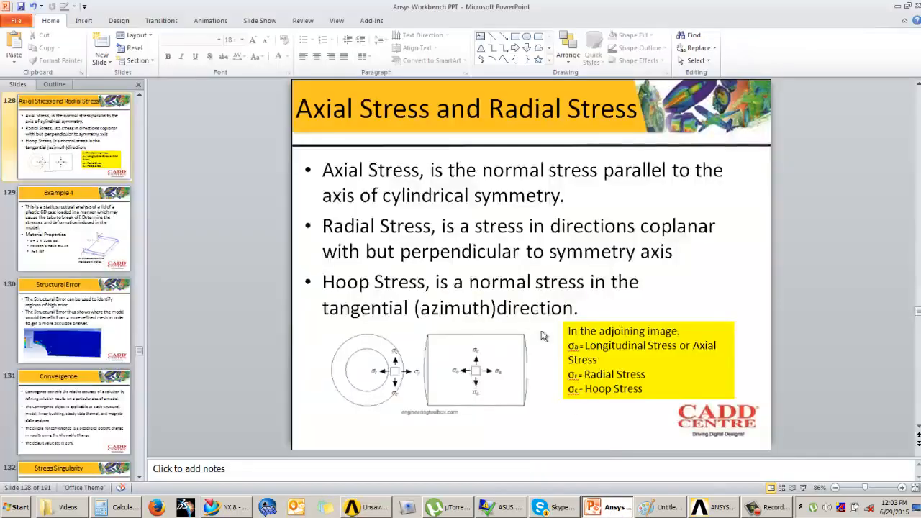
scroll(522, 300, "up", 3)
scroll(524, 304, "down", 1)
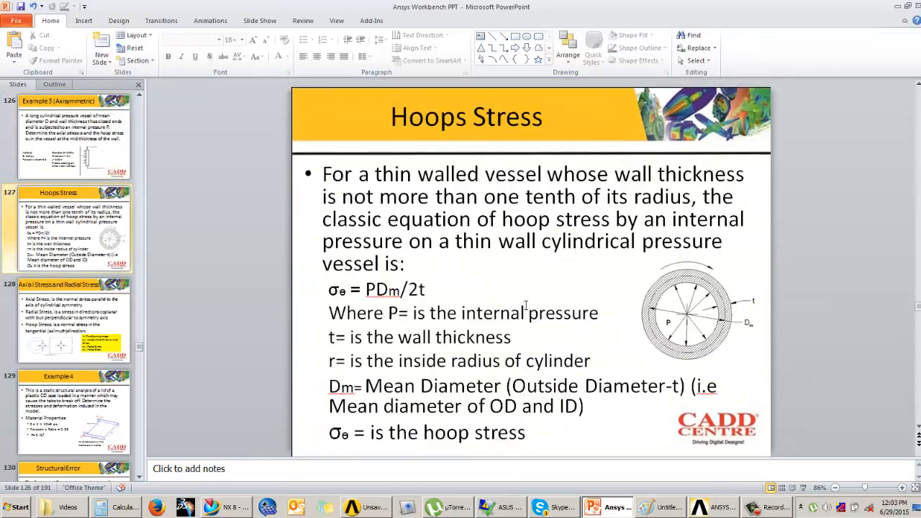
scroll(525, 304, "up", 1)
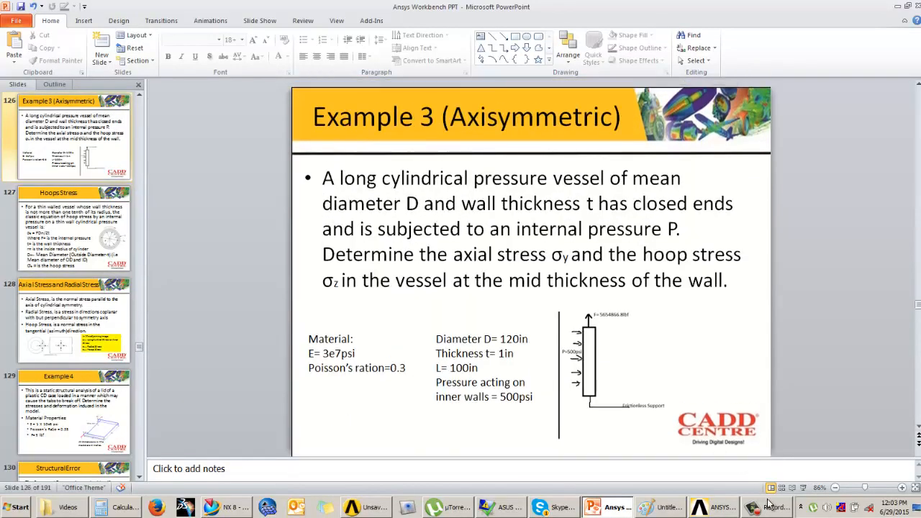
left_click(803, 488)
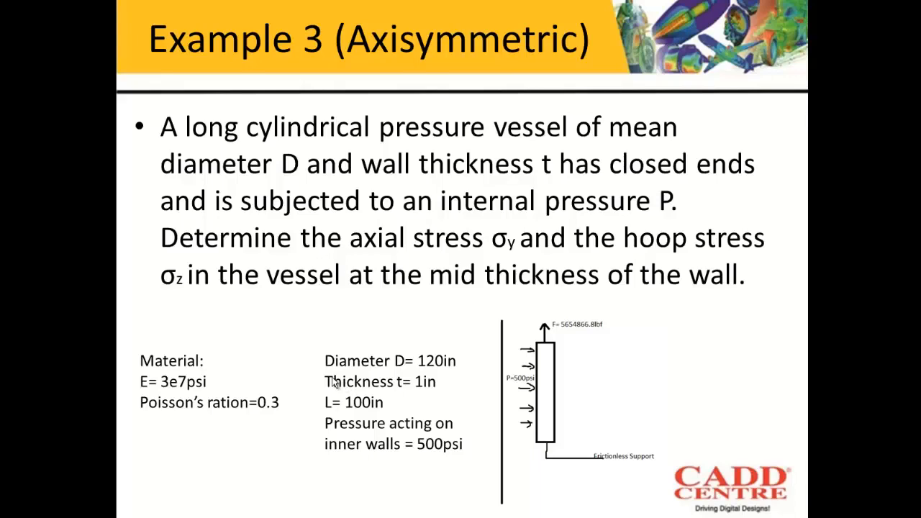
key("Escape")
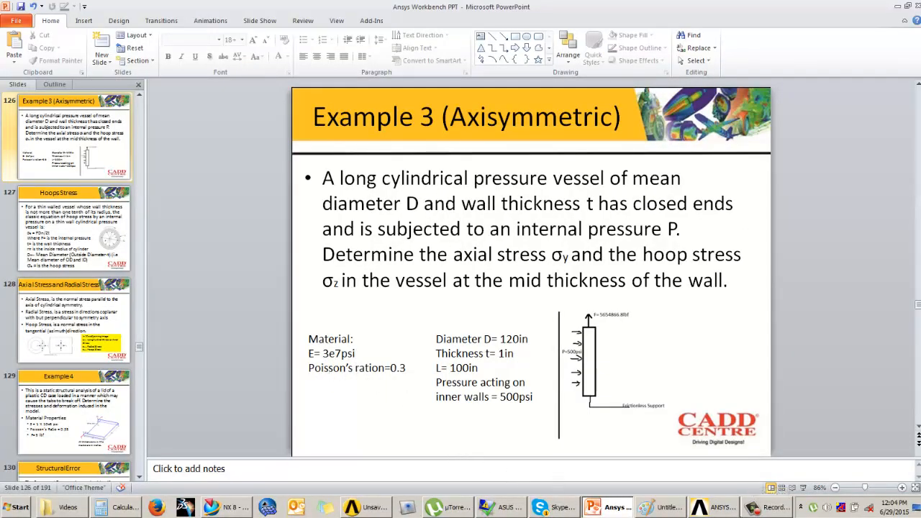
left_click(368, 507)
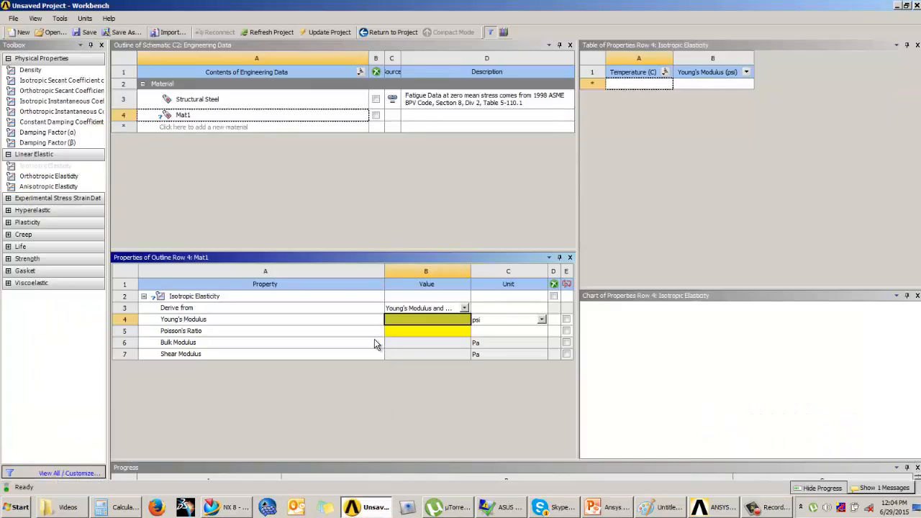
Set Mat1's Young's modulus to 3e7 psi and its Poisson's ratio to 0.3.
type("3e7")
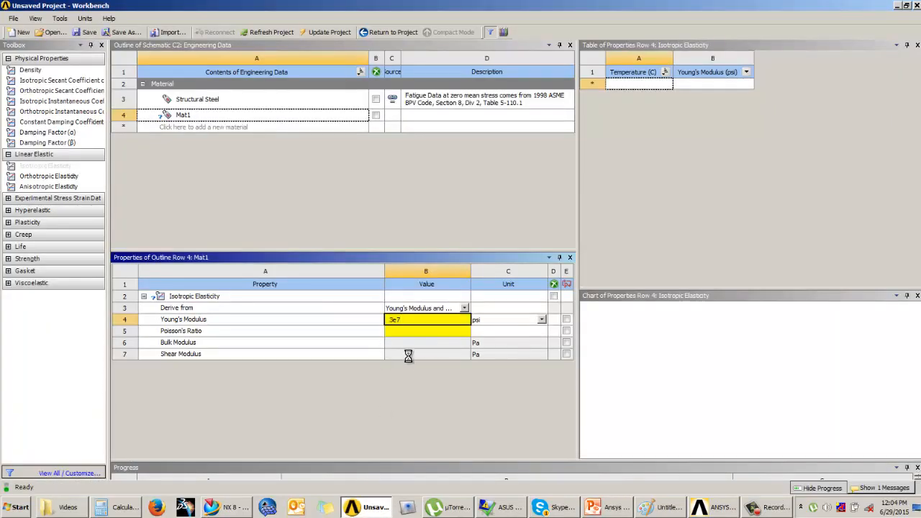
key("Return")
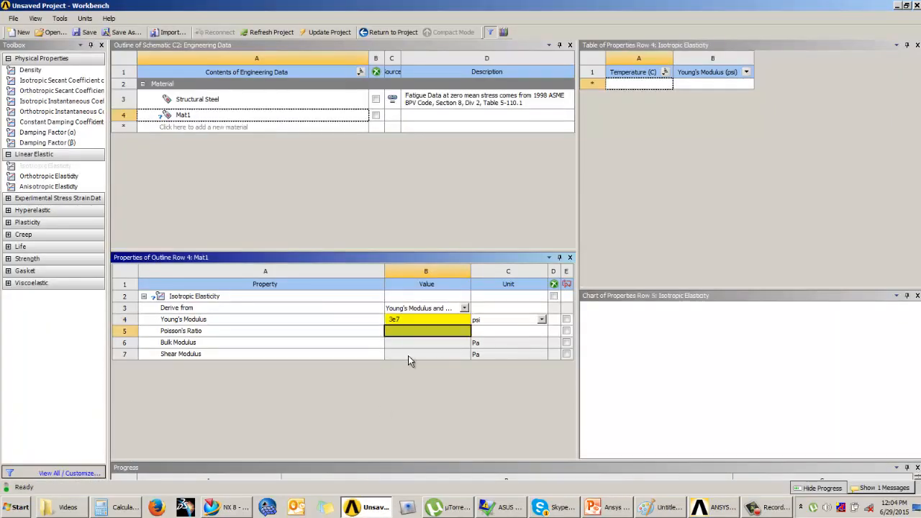
type("0.3")
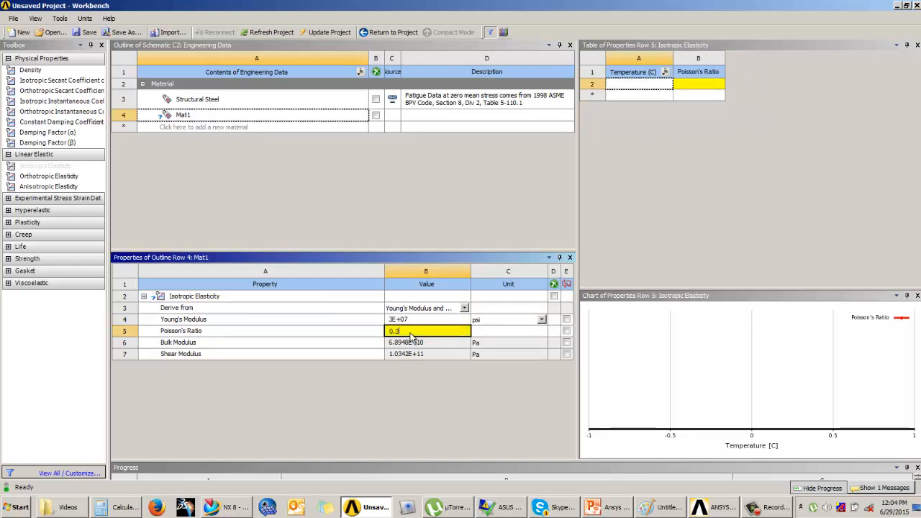
key("Return")
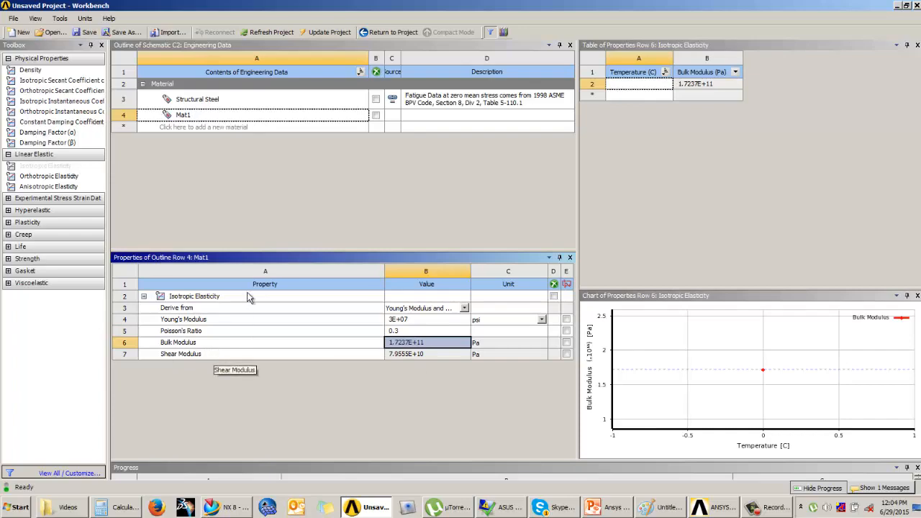
Return to the project and open the Axisymmetric system's geometry in DesignModeler with inch as the length unit.
left_click(392, 32)
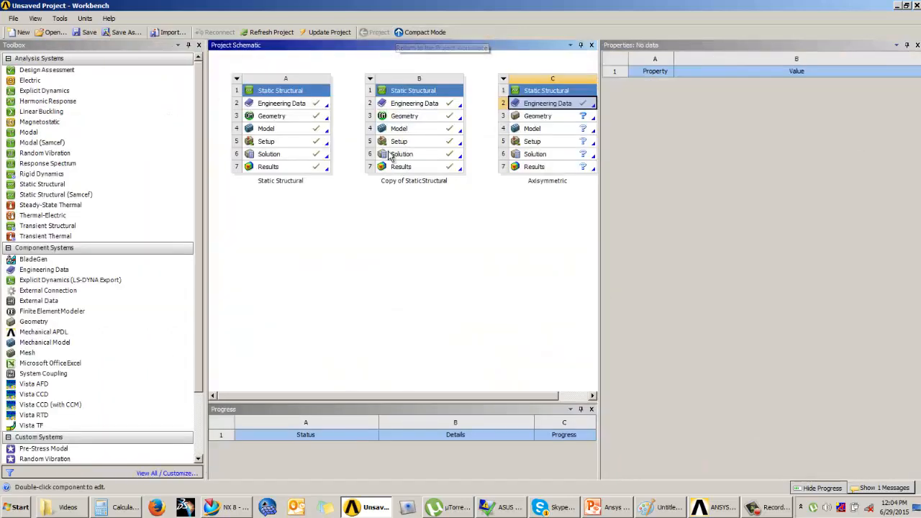
left_click(546, 117)
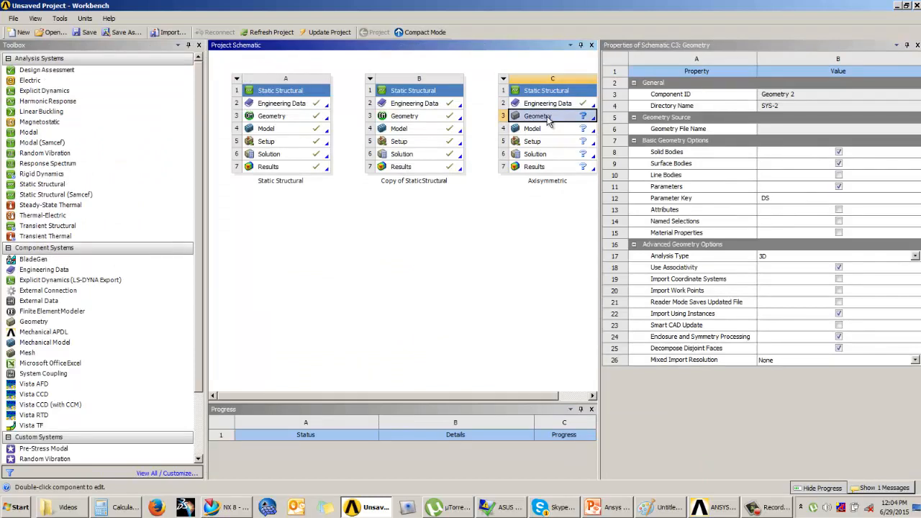
double_click(547, 117)
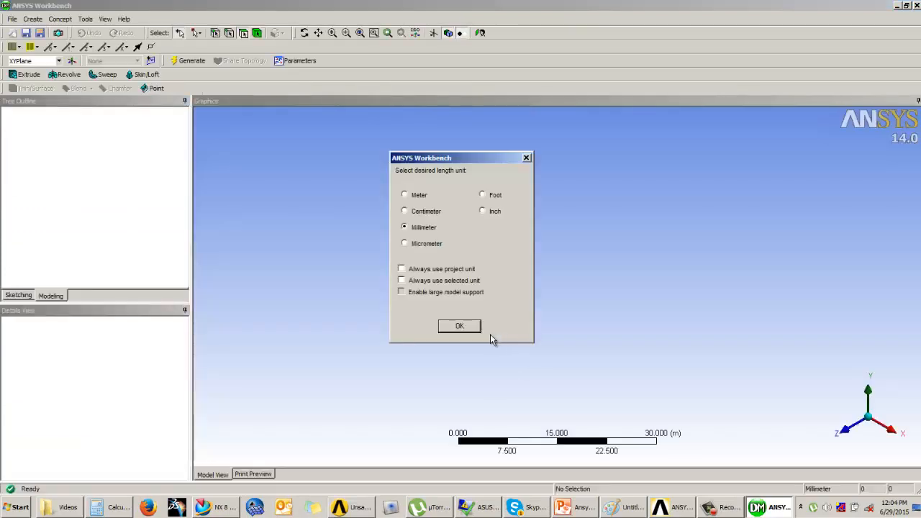
left_click(482, 211)
left_click(460, 328)
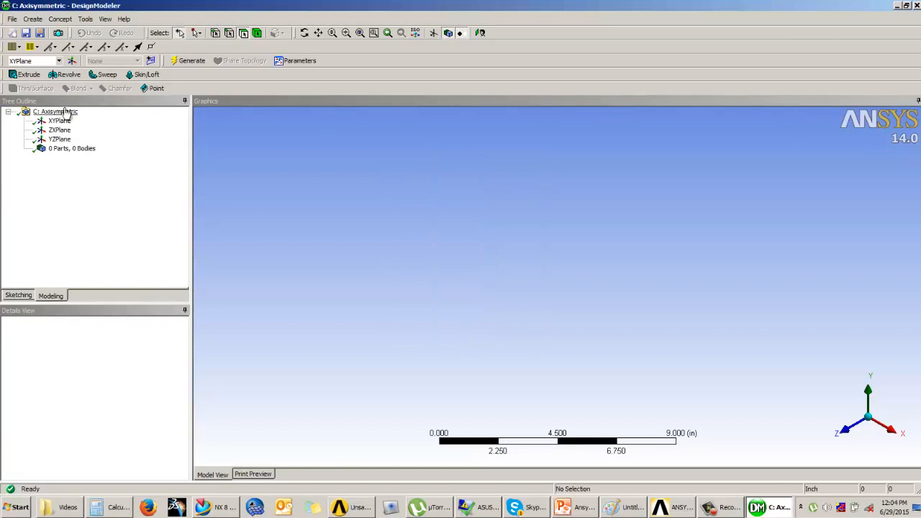
Sketch a rectangle about 0.51 in wide and 4.89 in tall on the XYPlane, standing on the positive X axis clear of the Y axis.
left_click(57, 121)
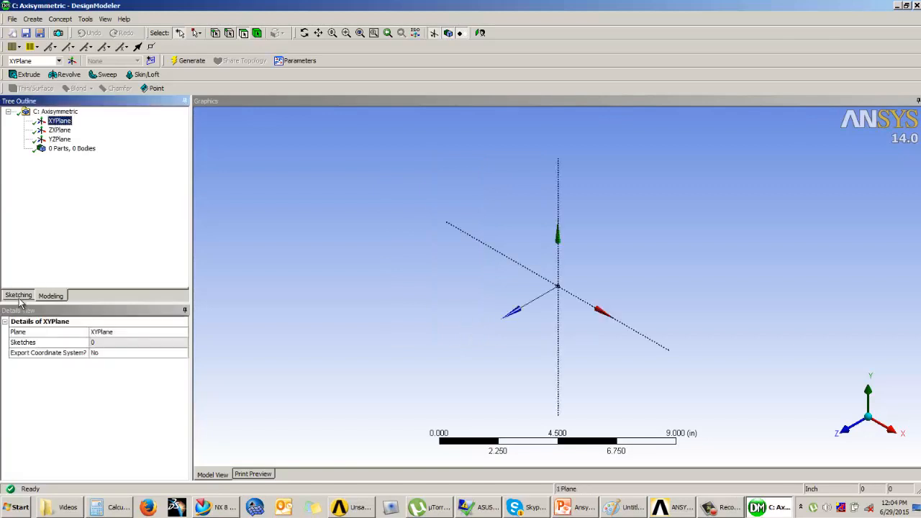
left_click(20, 295)
left_click(480, 33)
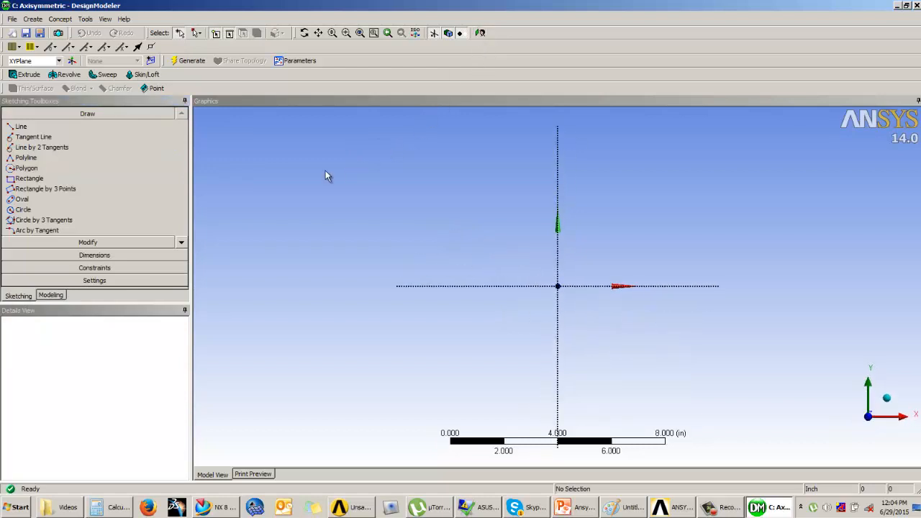
left_click(29, 179)
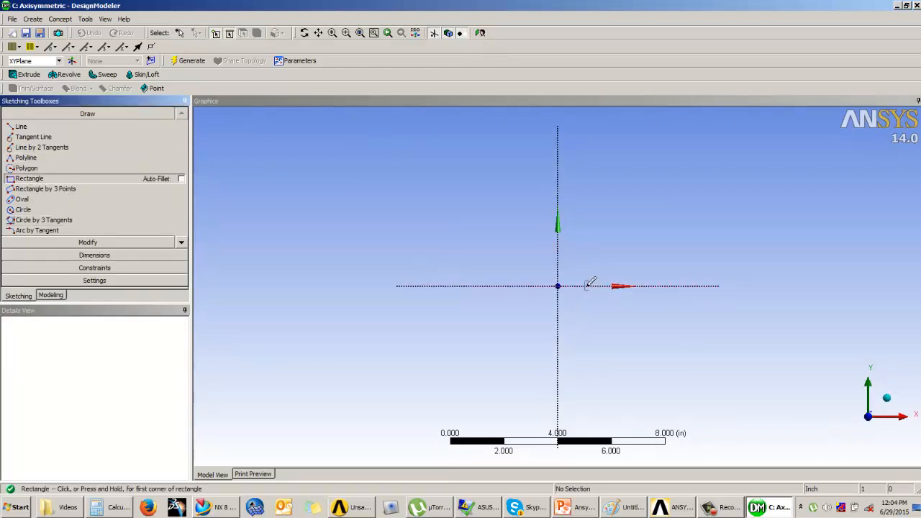
left_click(586, 286)
left_click(601, 154)
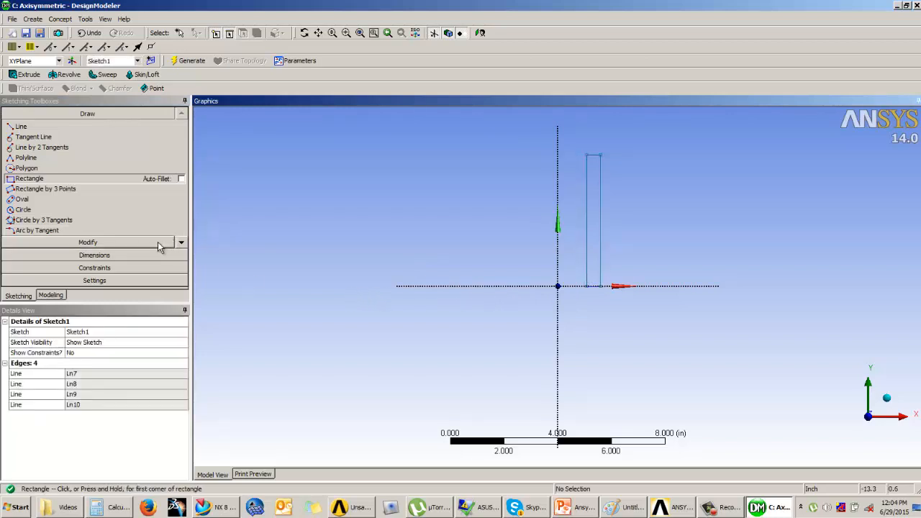
Dimension the rectangle's height and width.
left_click(94, 255)
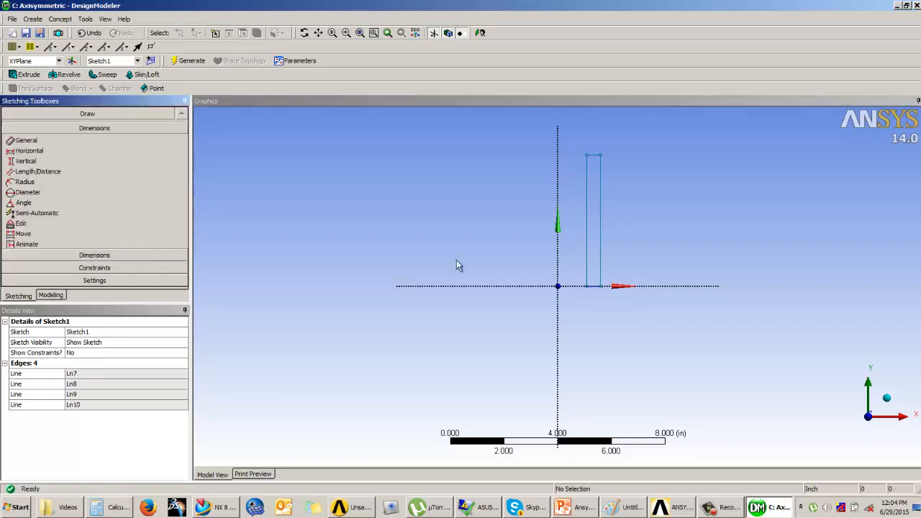
left_click(602, 223)
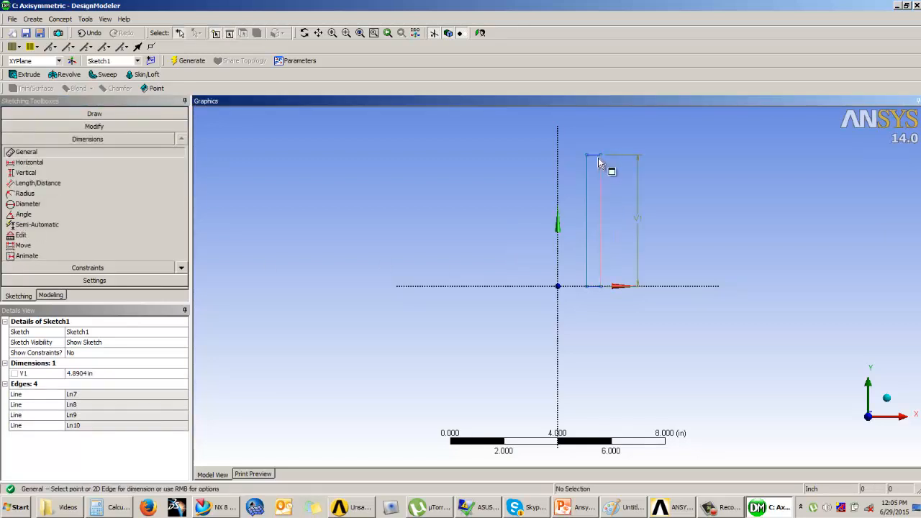
left_click(601, 133)
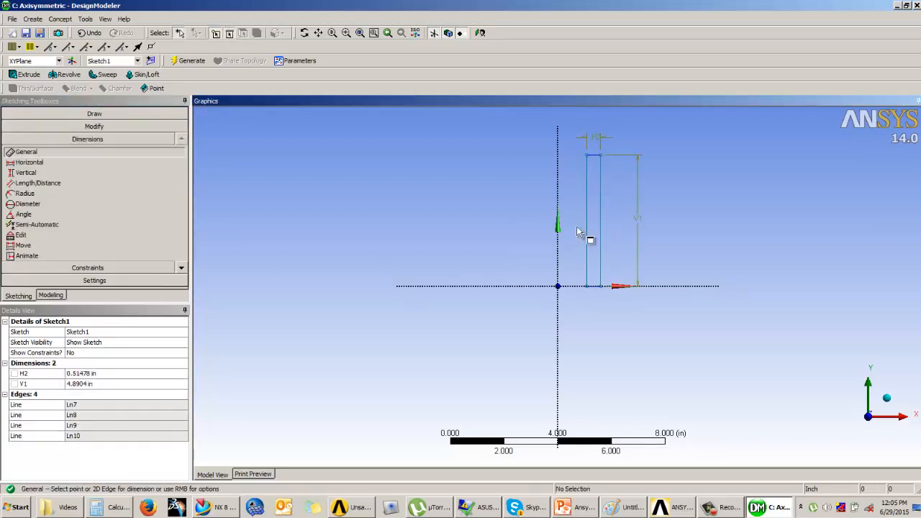
Add a horizontal dimension between the rectangle's outer vertical edge and the Y axis.
left_click(45, 164)
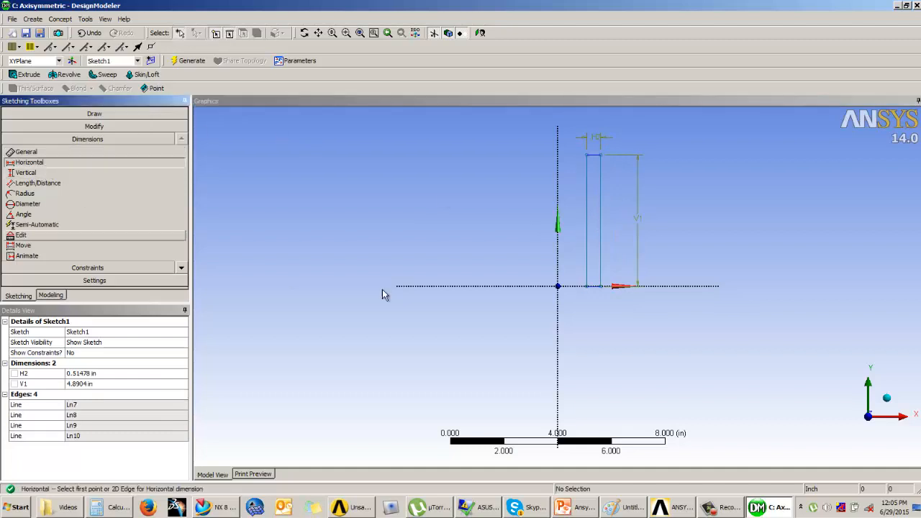
left_click(602, 271)
left_click(558, 272)
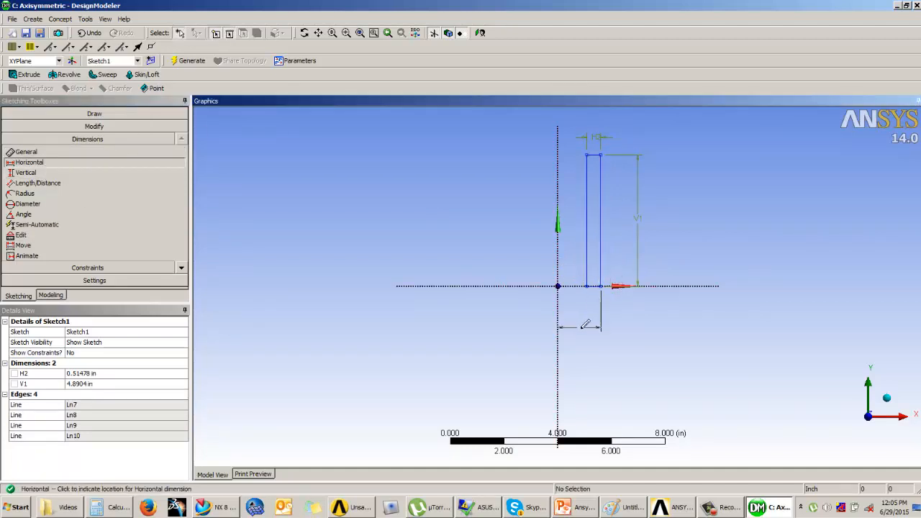
left_click(569, 337)
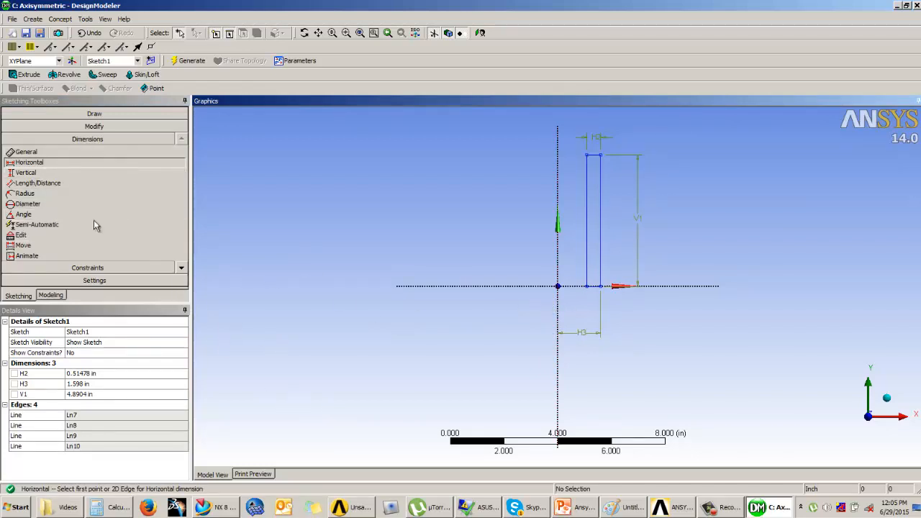
Set the rectangle's width to 1 in and its height to 100 in.
left_click(77, 374)
type("1")
key("Return")
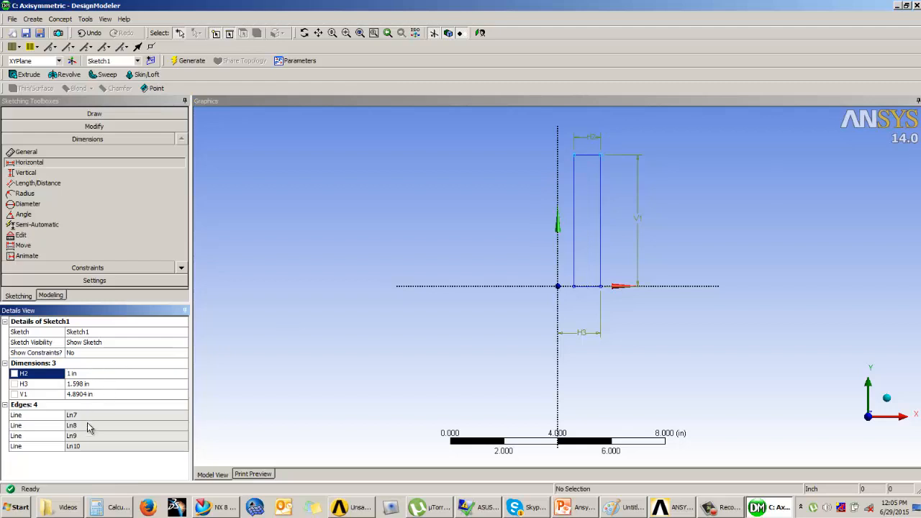
left_click(87, 394)
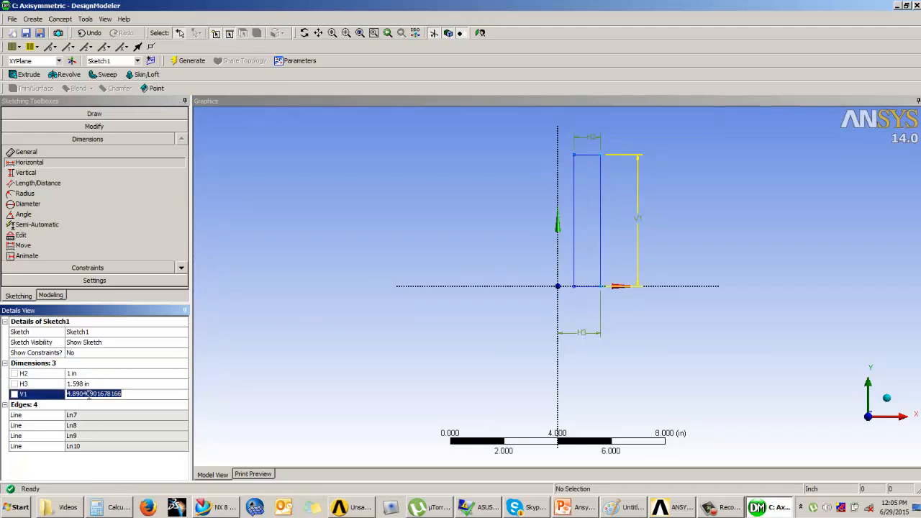
type("100")
key("Return")
Set the horizontal distance from the Y axis to the rectangle's outer edge to 60 in.
left_click(90, 384)
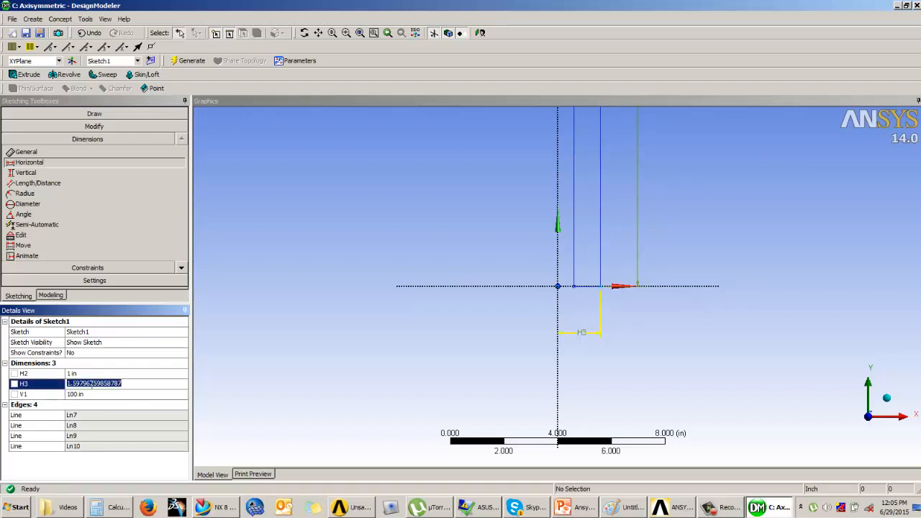
type("60")
key("Return")
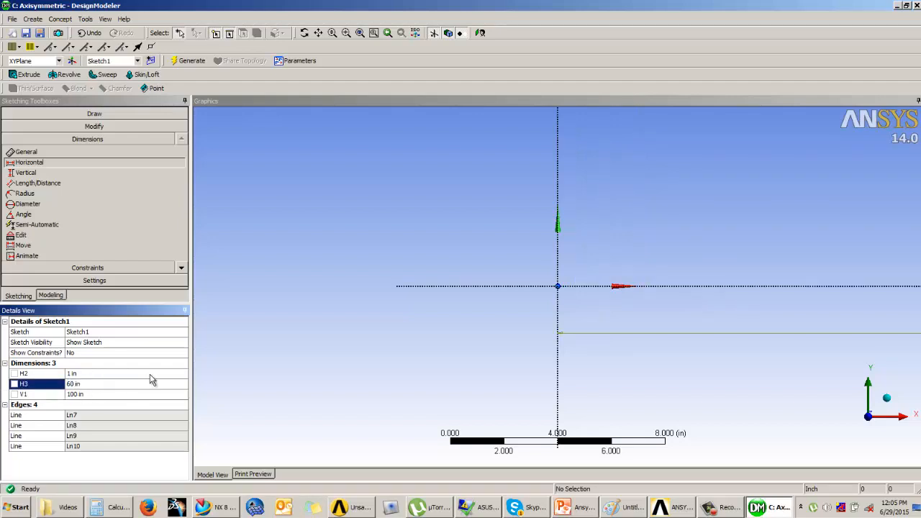
scroll(300, 254, "down", 4)
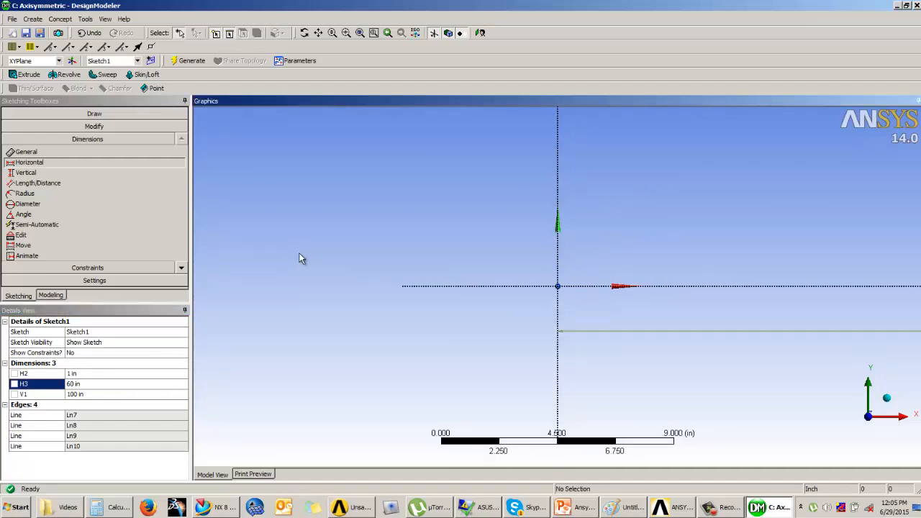
Examine the dimensioned wall rectangle and its offset from the Y axis across the full sketch.
scroll(310, 253, "down", 10)
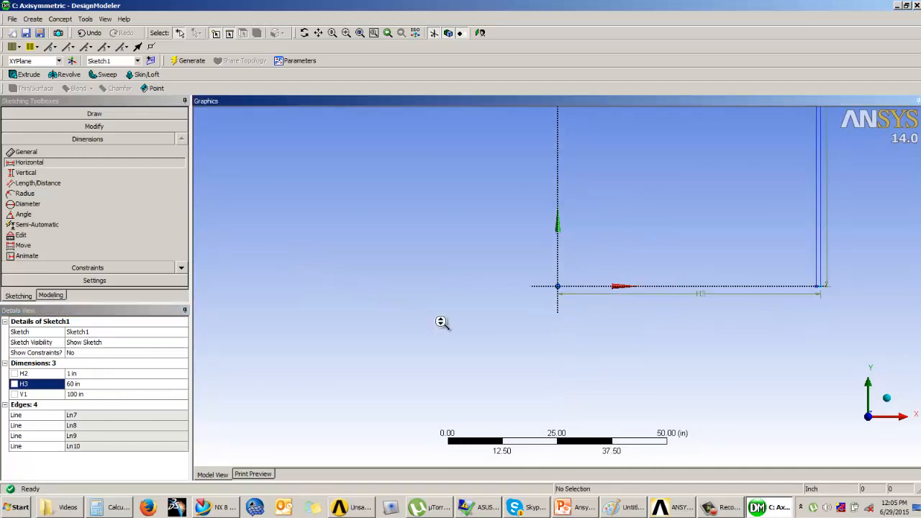
scroll(672, 259, "down", 2)
scroll(668, 179, "up", 1)
mouse_move(616, 271)
middle_mouse_down("ctrl")
mouse_move(537, 332)
mouse_move(550, 303)
middle_mouse_up("ctrl")
scroll(554, 331, "up", 2)
scroll(547, 300, "up", 2)
scroll(547, 306, "up", 1)
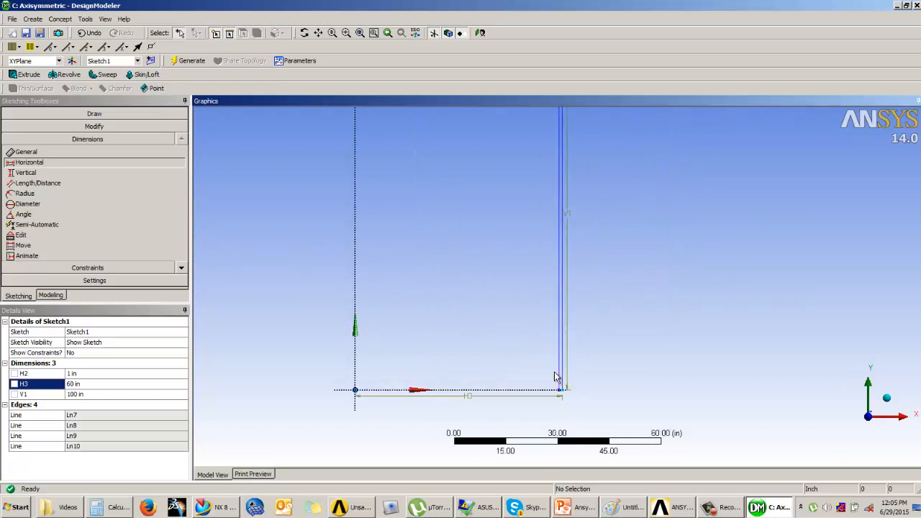
scroll(565, 381, "up", 1)
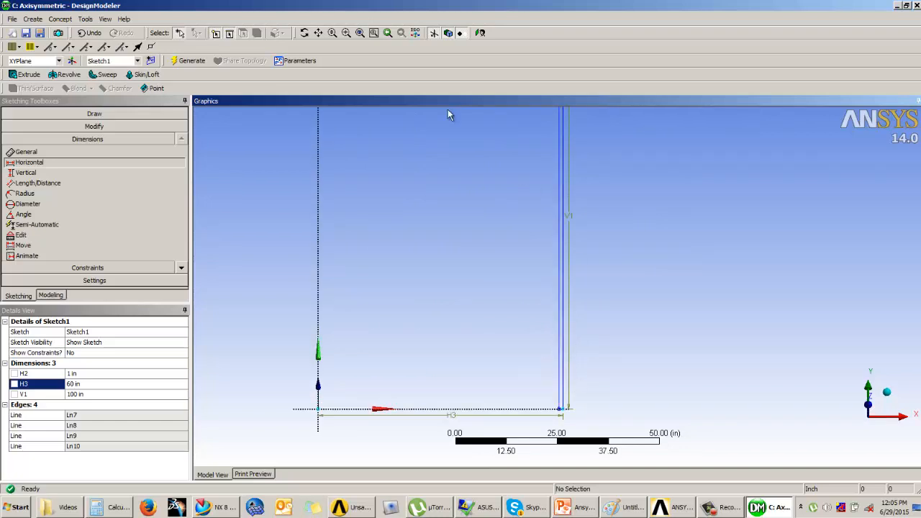
left_click(461, 33)
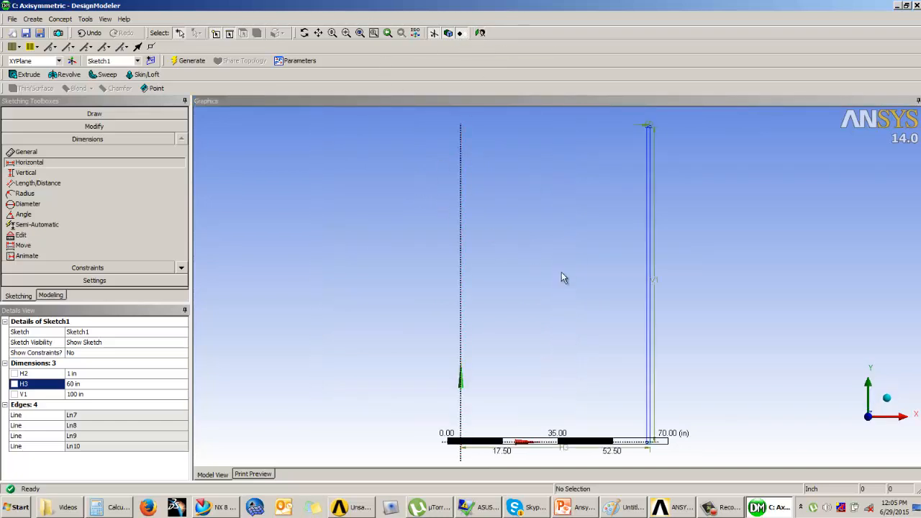
middle_click_drag(558, 267, 534, 227, "ctrl")
scroll(573, 262, "up", 1)
middle_click_drag(559, 309, 548, 295, "ctrl")
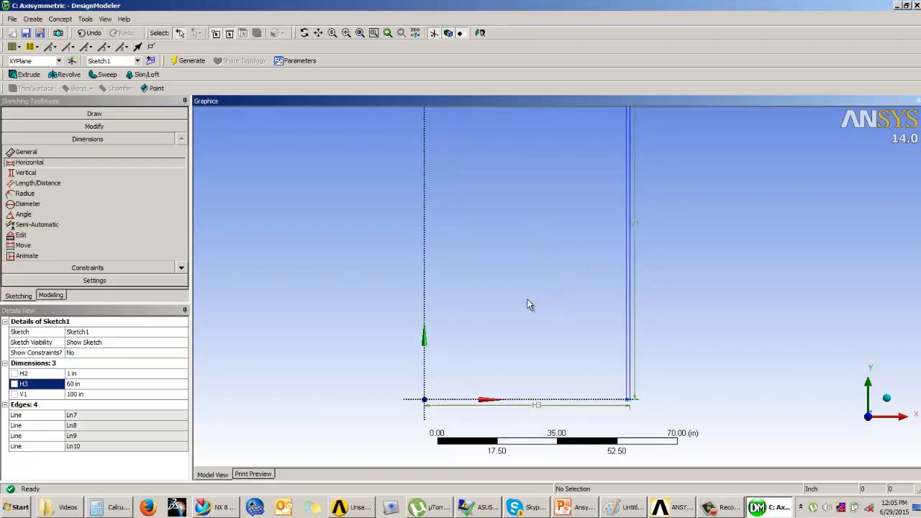
Revolve Sketch1 360° about the Y axis as added material to generate the hollow cylinder.
left_click(57, 297)
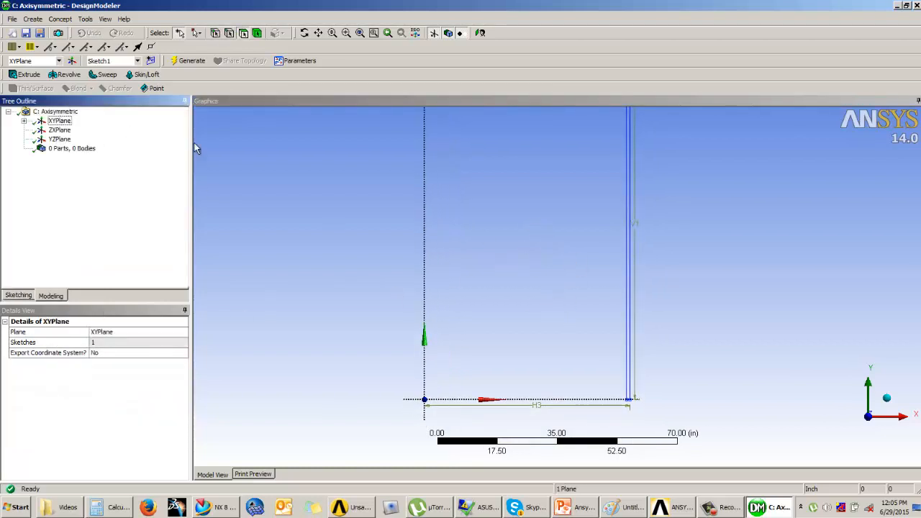
middle_click_drag(454, 223, 384, 231)
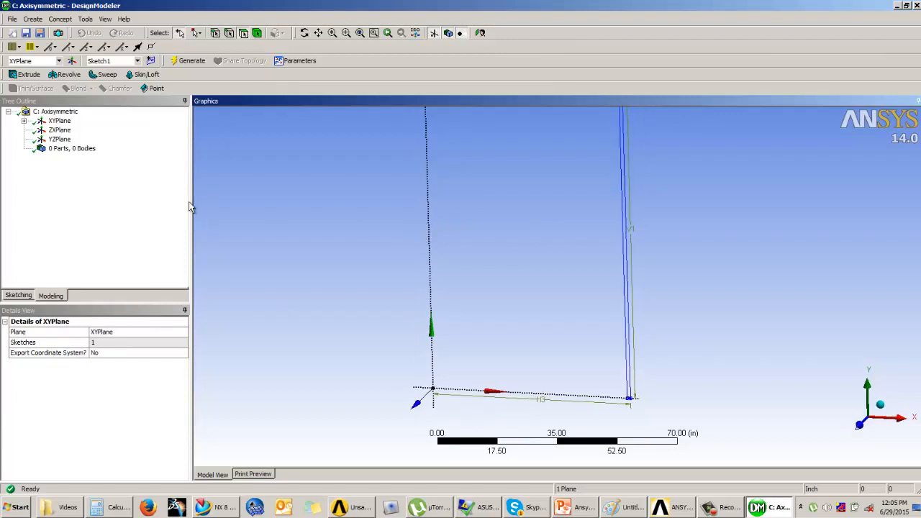
scroll(623, 296, "up", 2)
left_click(65, 18)
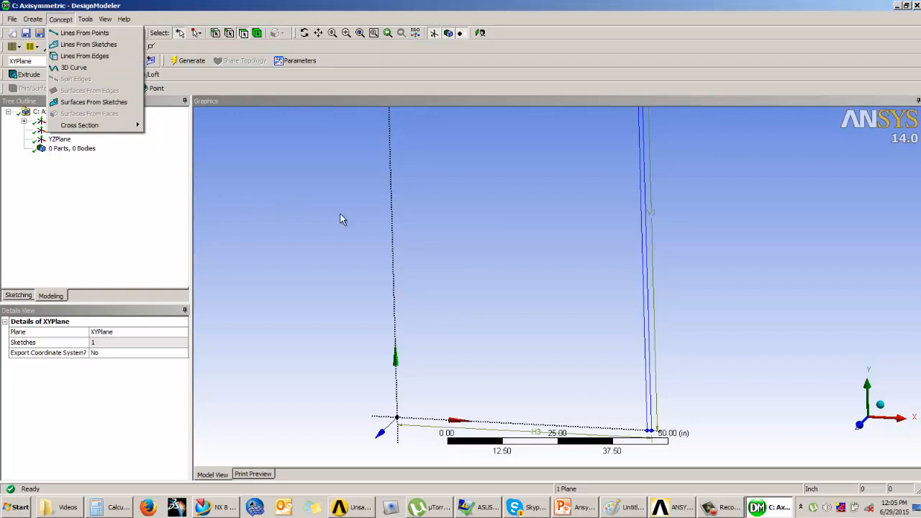
left_click(64, 74)
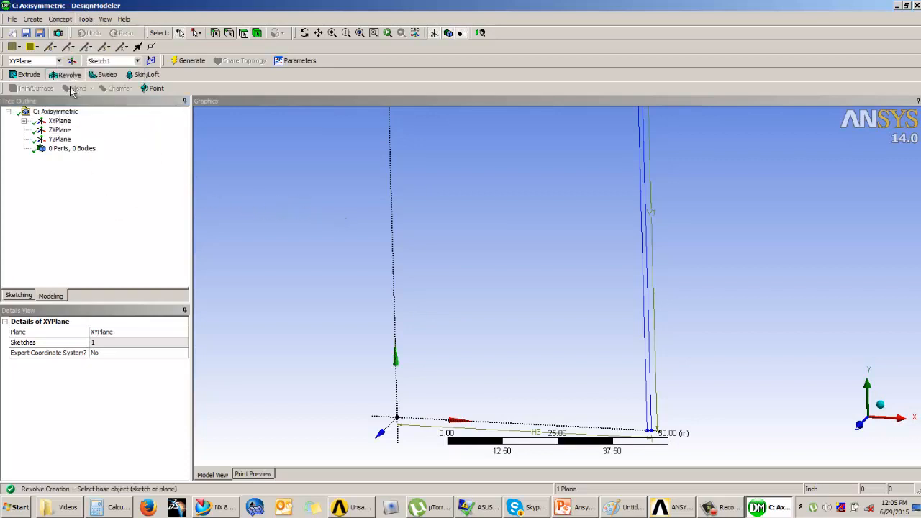
left_click(650, 270)
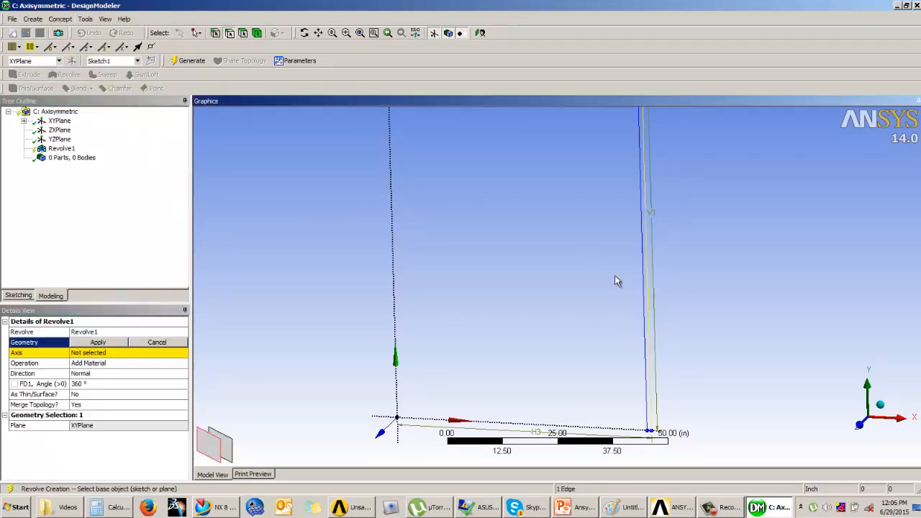
left_click(87, 343)
left_click(92, 353)
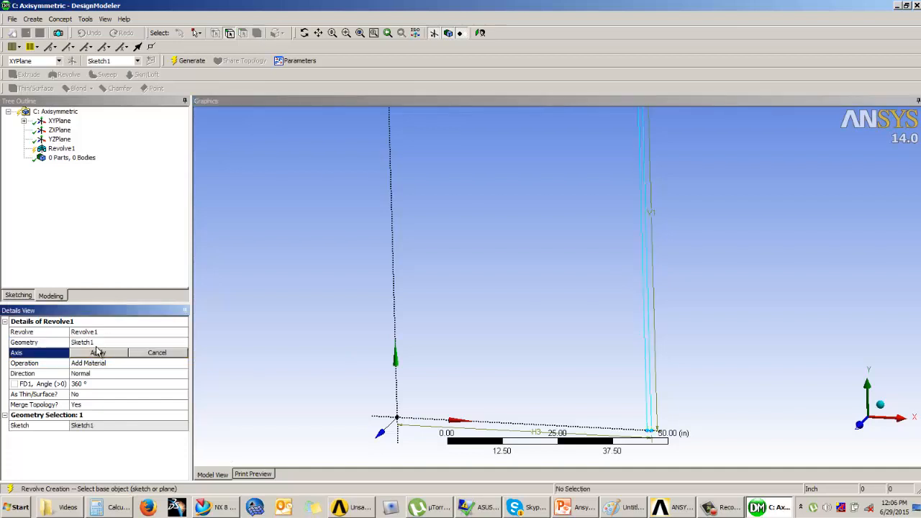
left_click(396, 354)
left_click(188, 61)
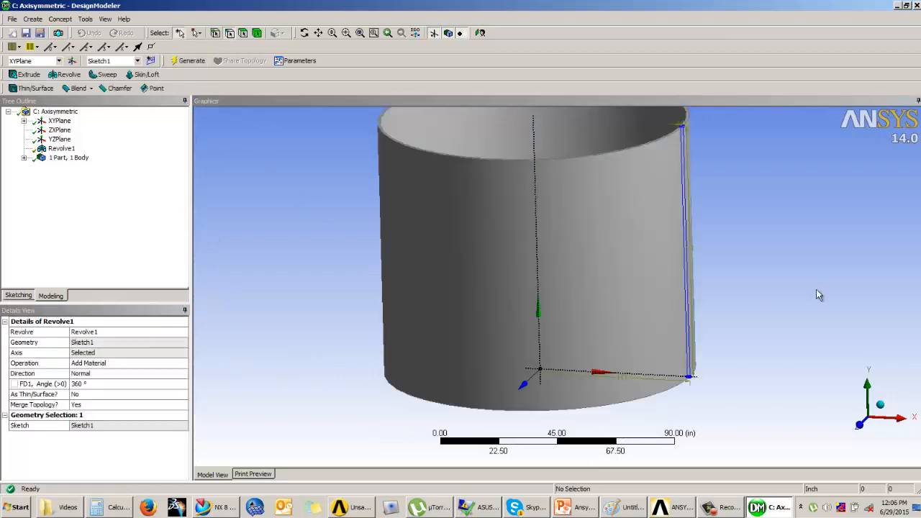
Inspect the revolved cylinder at an oblique angle and close the geometry editor.
middle_click_drag(631, 273, 588, 282)
scroll(589, 293, "up", 3)
scroll(590, 293, "down", 4)
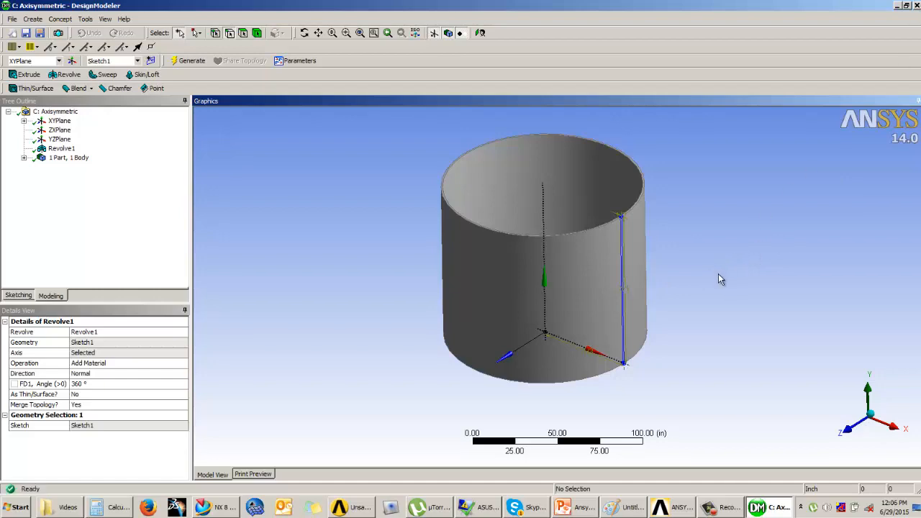
key("alt+F4")
Add a standalone Static Structural system after the Axisymmetric system in the Workbench project schematic.
left_click(474, 271)
left_click_drag(422, 396, 484, 394)
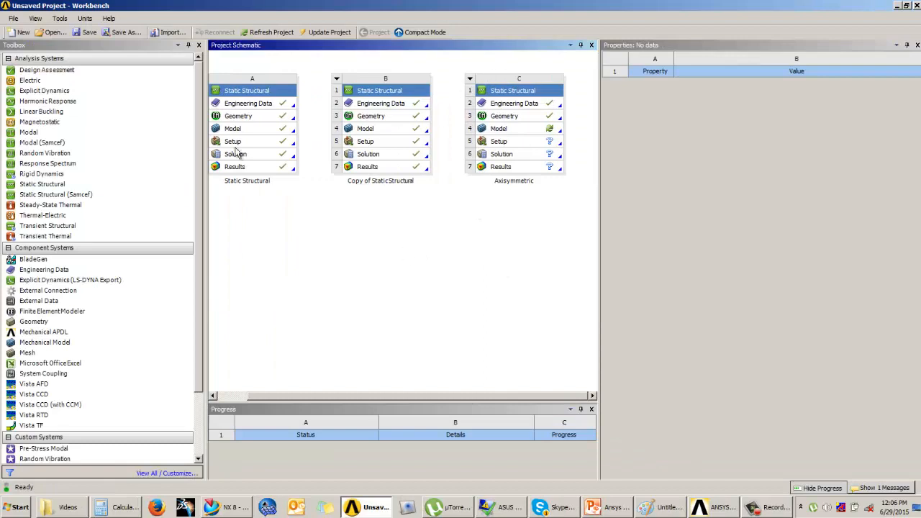
left_click_drag(38, 188, 568, 108)
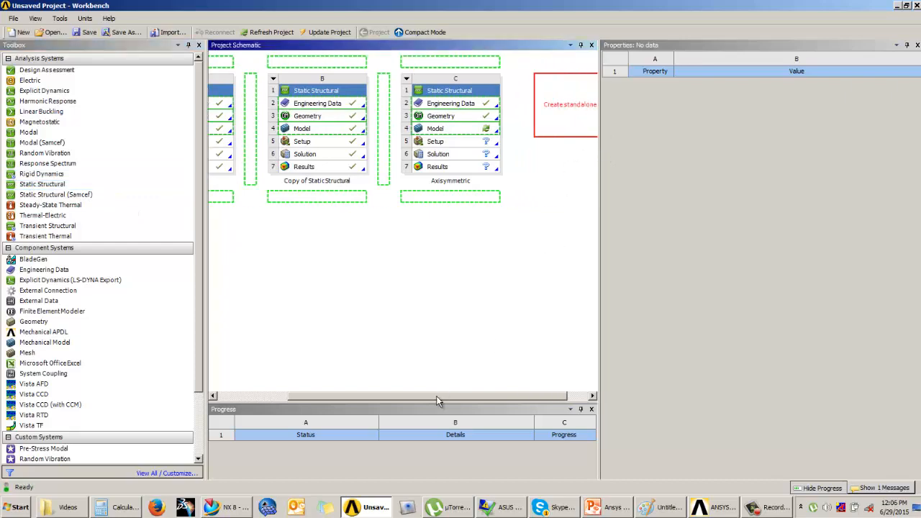
left_click(512, 115)
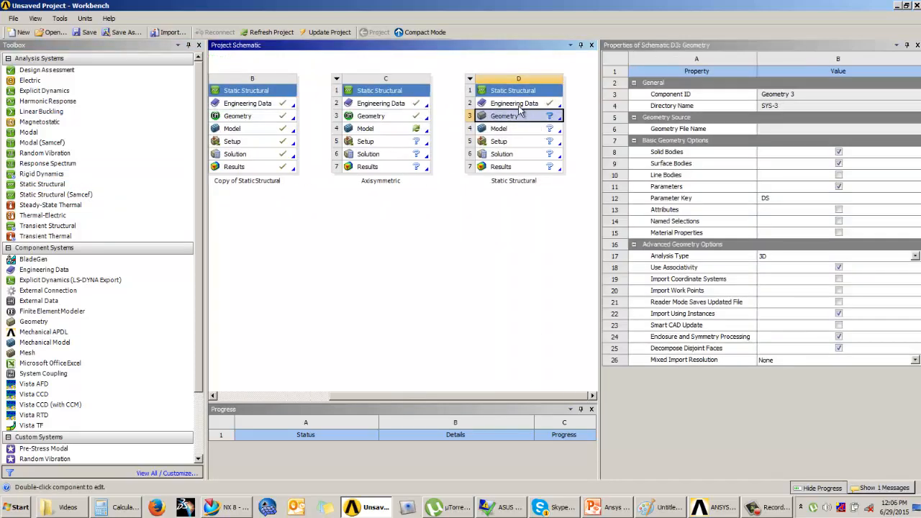
Create material Mat1 in the new system's engineering data and give it the Isotropic Elasticity property.
double_click(517, 104)
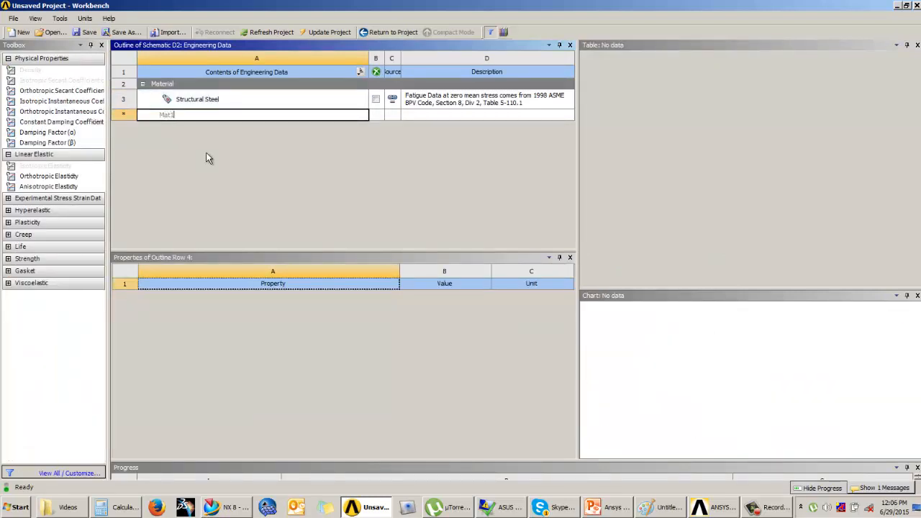
key("Return")
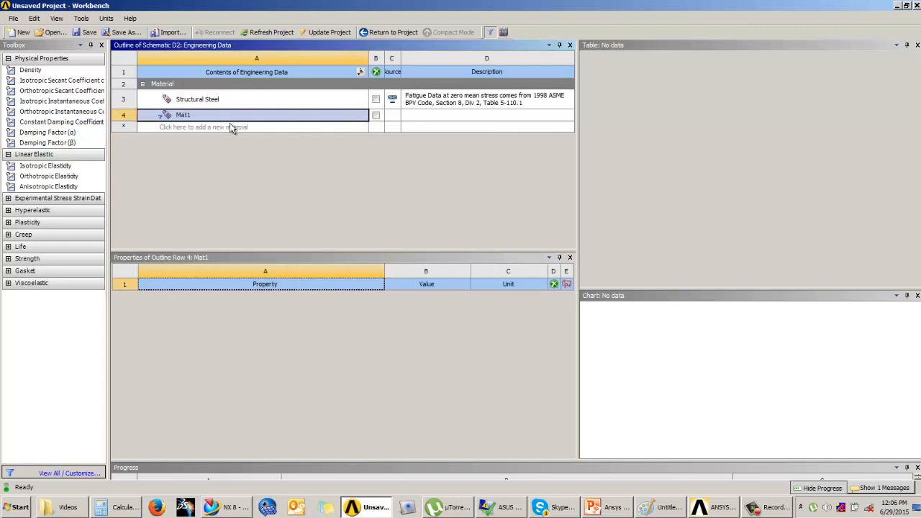
left_click(29, 166)
left_click_drag(159, 276, 160, 280)
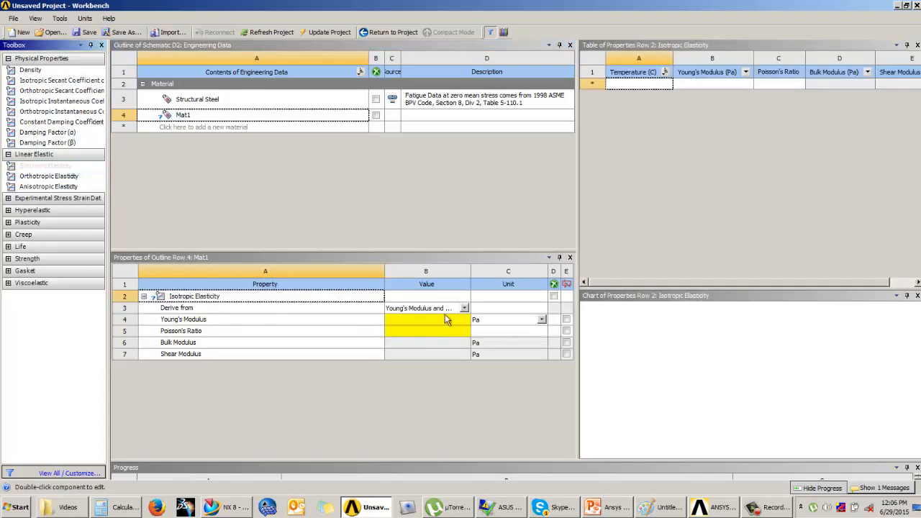
Set Mat1's Young's modulus to 3e7 psi and Poisson's ratio to 0.3, and return to the project.
left_click(488, 323)
left_click(487, 323)
left_click(478, 361)
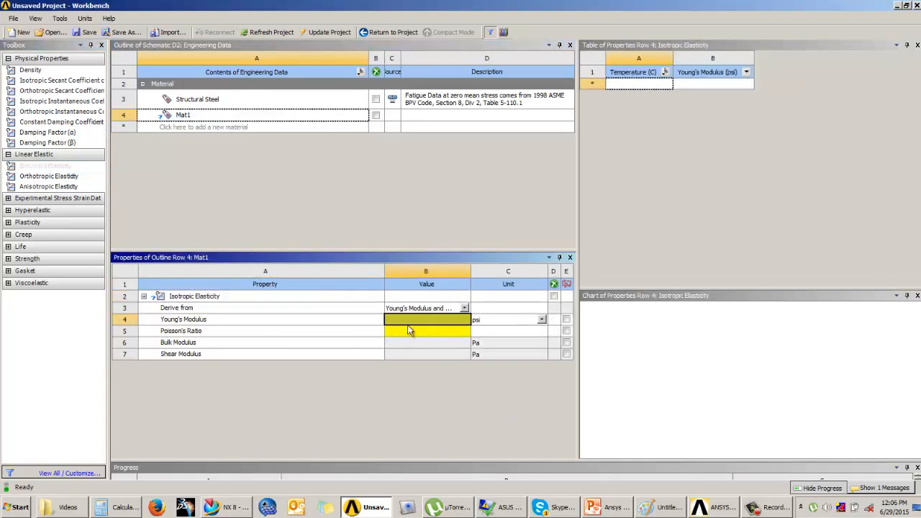
type("3e7")
key("Return")
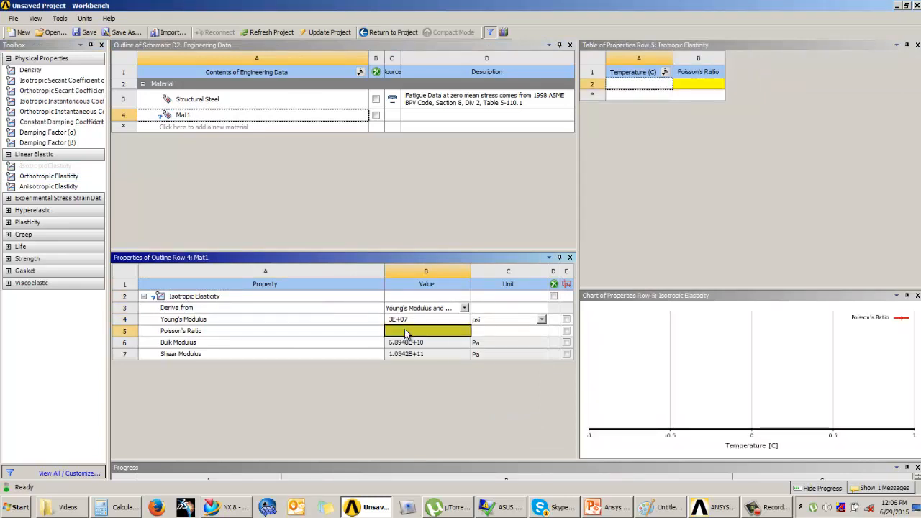
type("0.3")
key("Return")
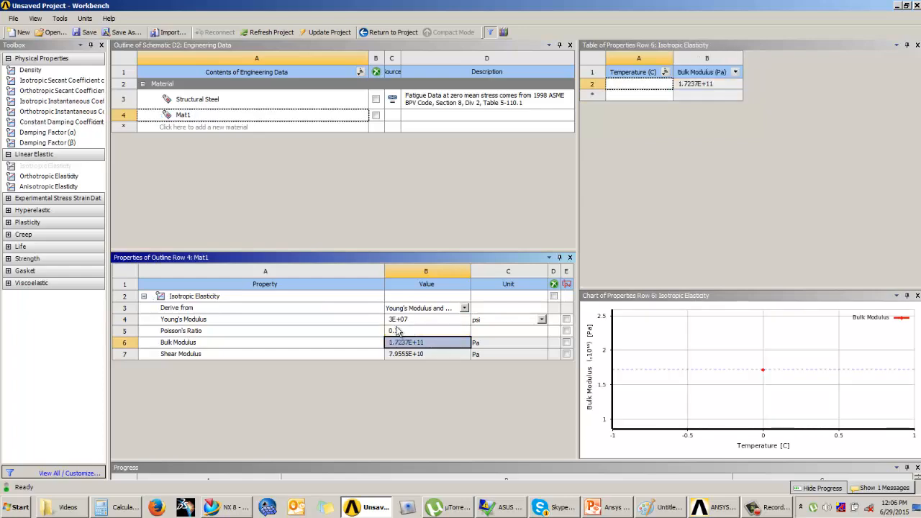
left_click(388, 31)
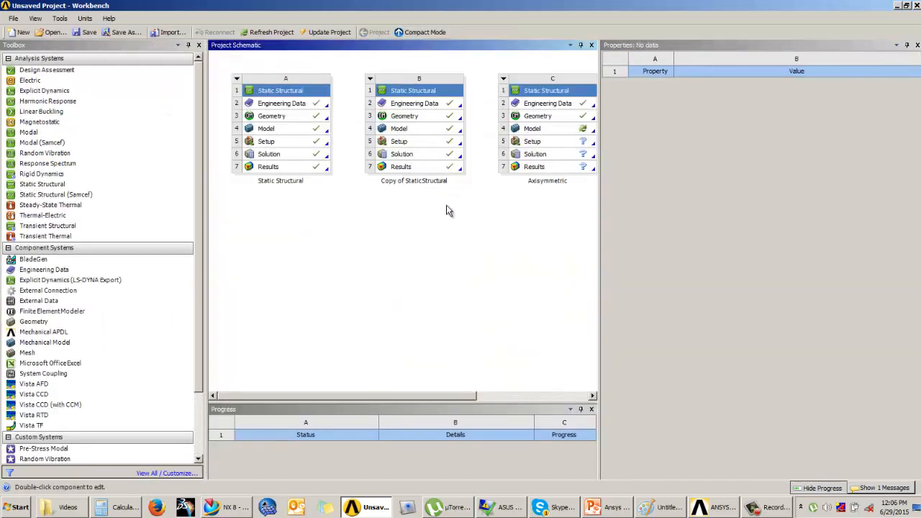
Set the analysis type of the Axisymmetric system's geometry to 2D.
left_click(534, 116)
left_click_drag(430, 396, 559, 391)
left_click(915, 203)
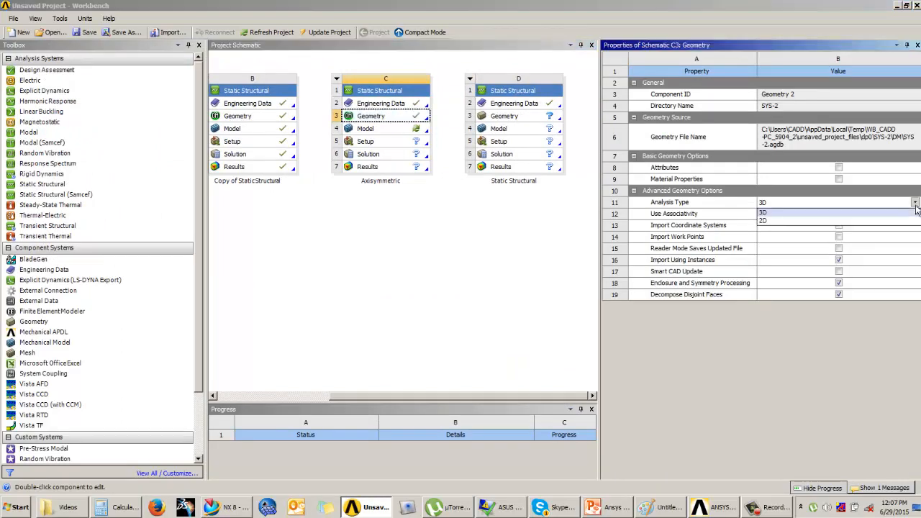
left_click(764, 221)
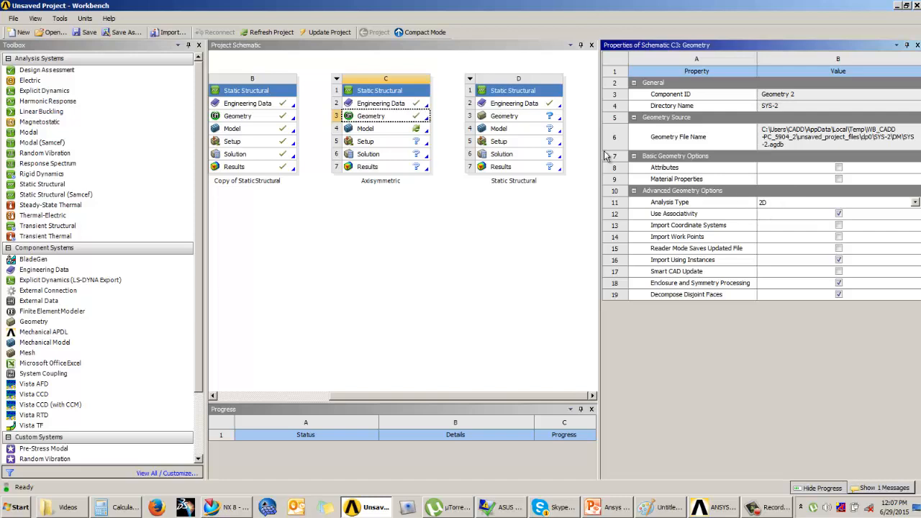
Open the new Static Structural system's geometry for modelling with inch as the length unit.
double_click(536, 116)
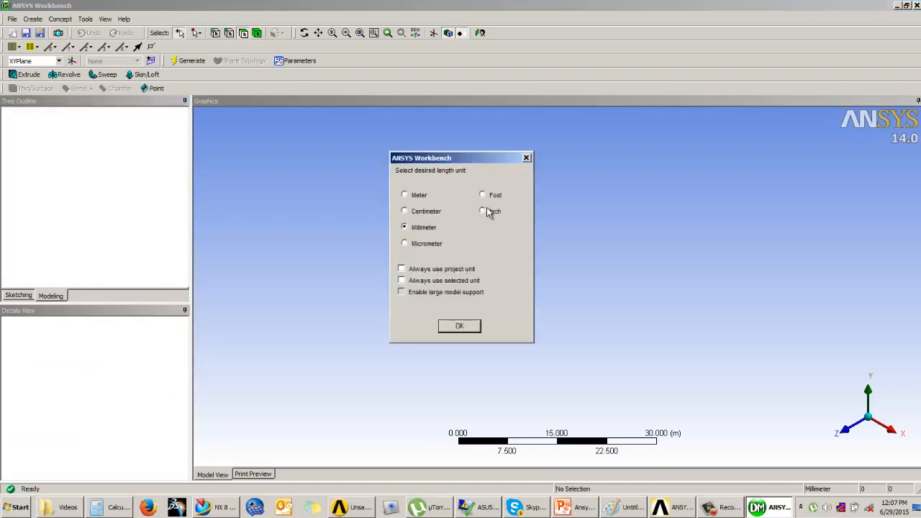
left_click(483, 212)
left_click(460, 327)
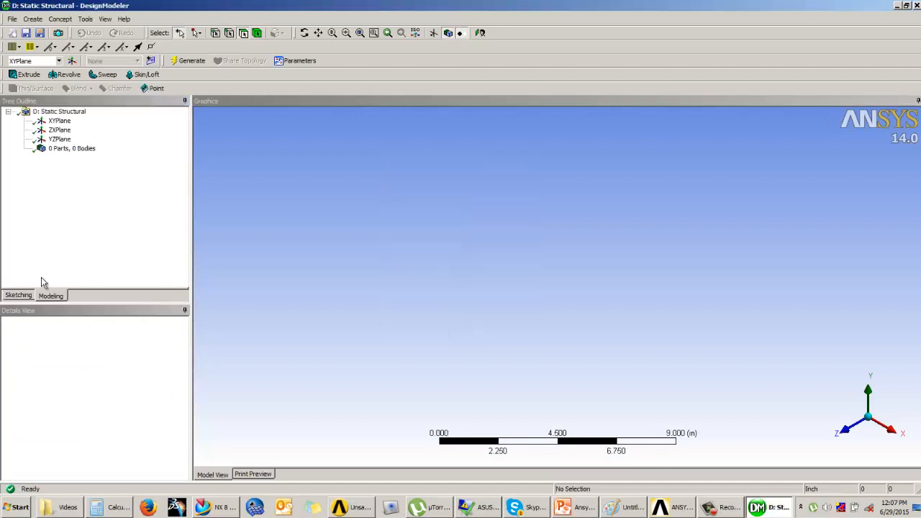
Sketch an upright rectangle about 0.62 × 6.35 in on the XYPlane, based on the positive X axis.
left_click(59, 122)
left_click(18, 295)
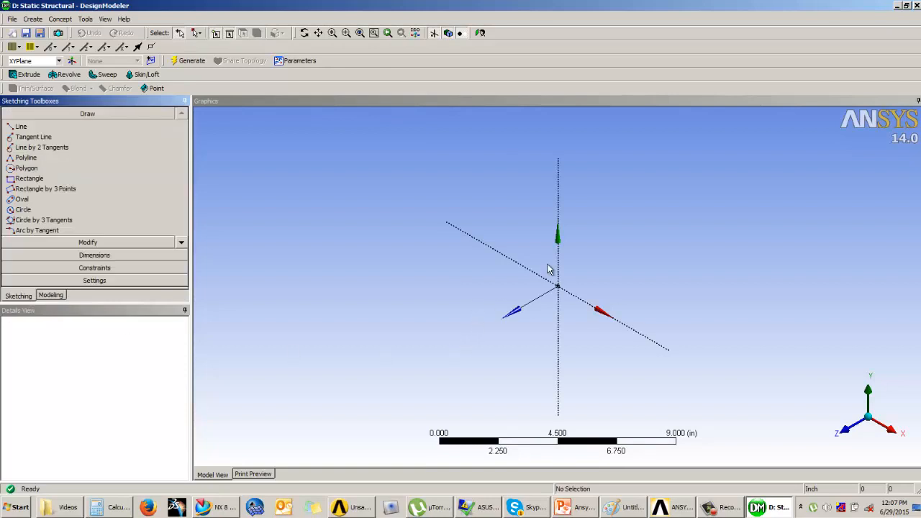
left_click(480, 33)
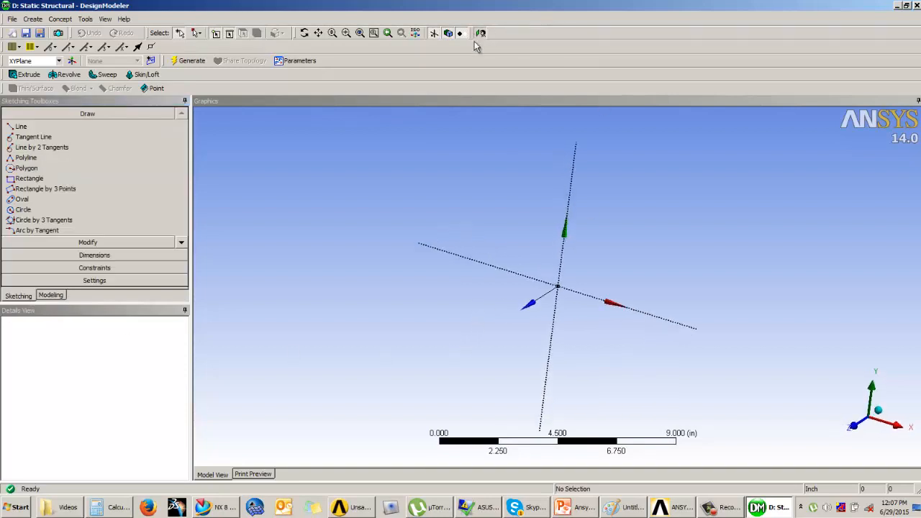
left_click(30, 178)
mouse_move(688, 286)
left_mouse_down()
mouse_move(707, 93)
mouse_move(705, 115)
left_mouse_up()
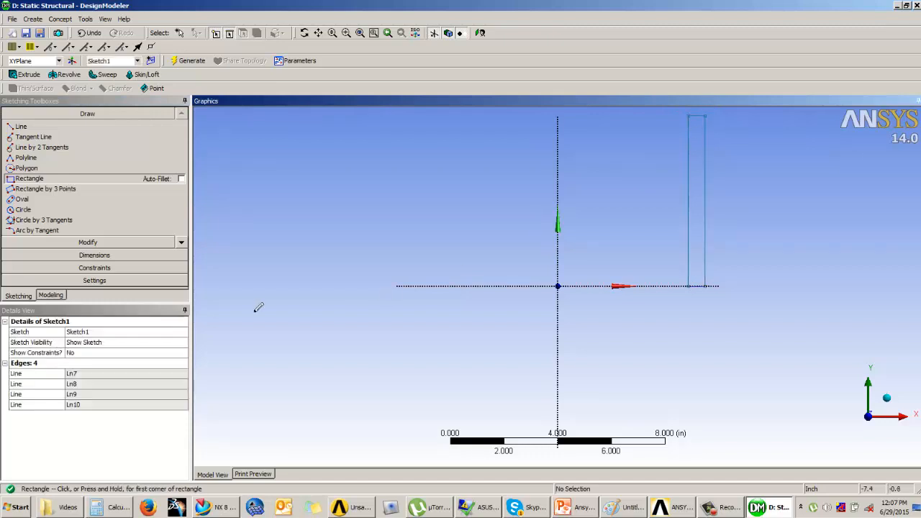
Add a horizontal dimension from the rectangle's outer vertical edge to the Y axis.
left_click(94, 255)
left_click(28, 162)
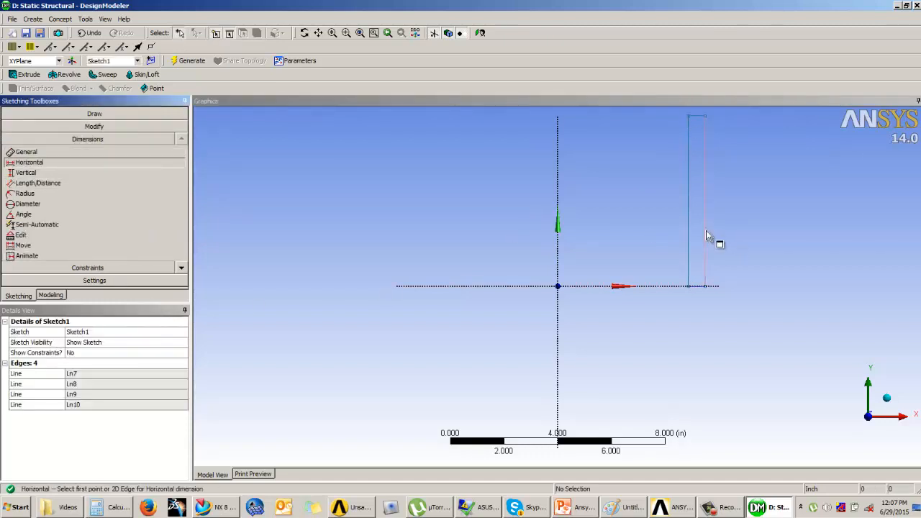
left_click(706, 239)
left_click(558, 245)
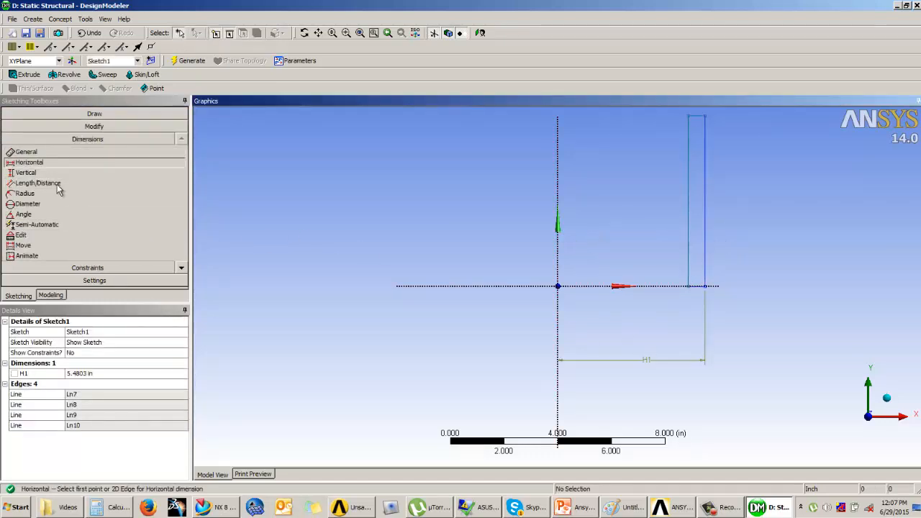
Dimension the height of the rectangle's outer edge and the width of its base.
left_click(59, 152)
left_click(708, 193)
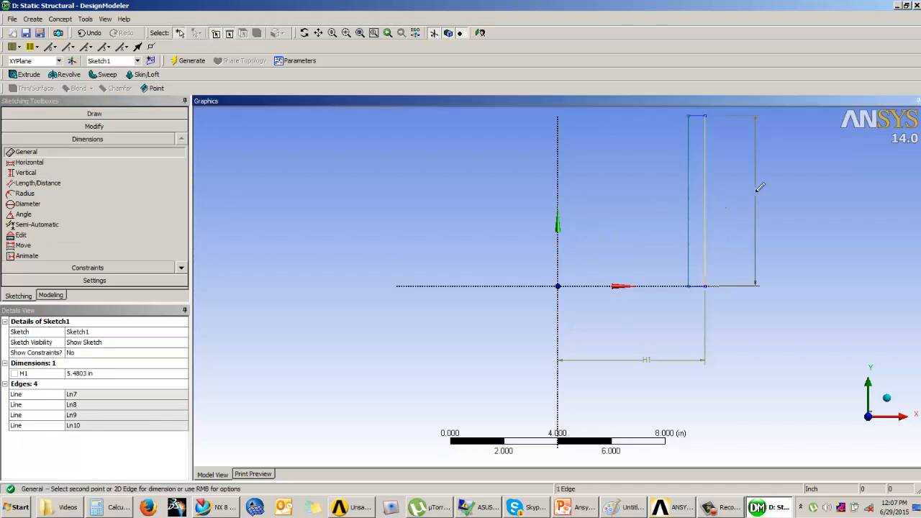
left_click(757, 193)
left_click(696, 287)
left_click(726, 325)
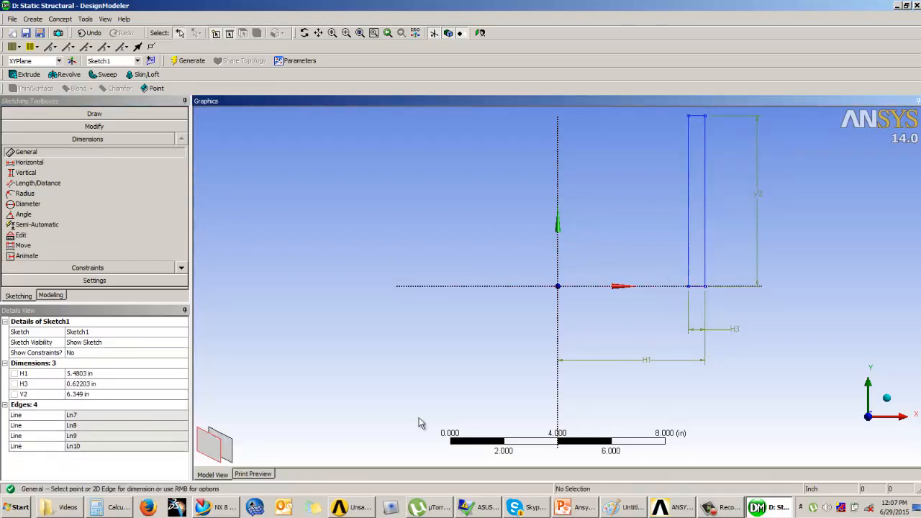
Set the rectangle's height dimension to 100 in and its width dimension to 1 in.
left_click(90, 394)
type("100")
key("Return")
left_click(100, 384)
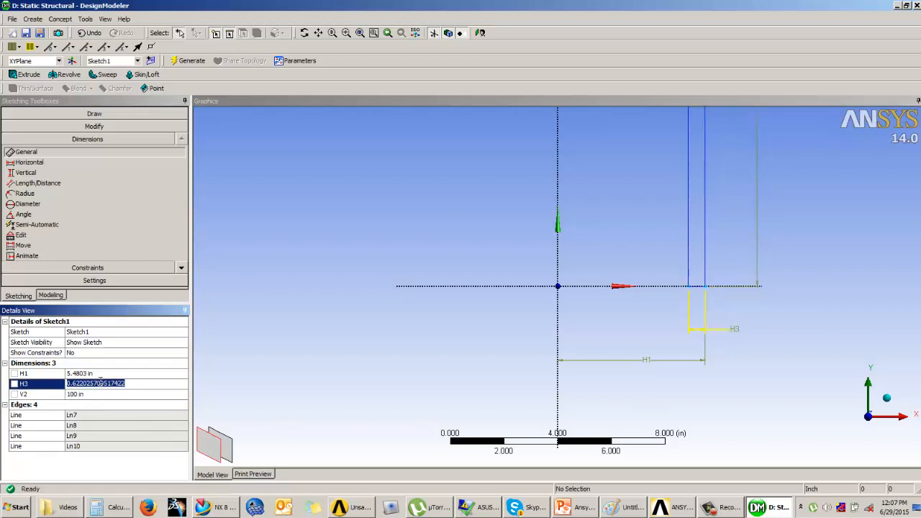
type("1")
key("Return")
Set the horizontal distance from the rectangle's outer edge to the Y axis to 60 in.
left_click(99, 373)
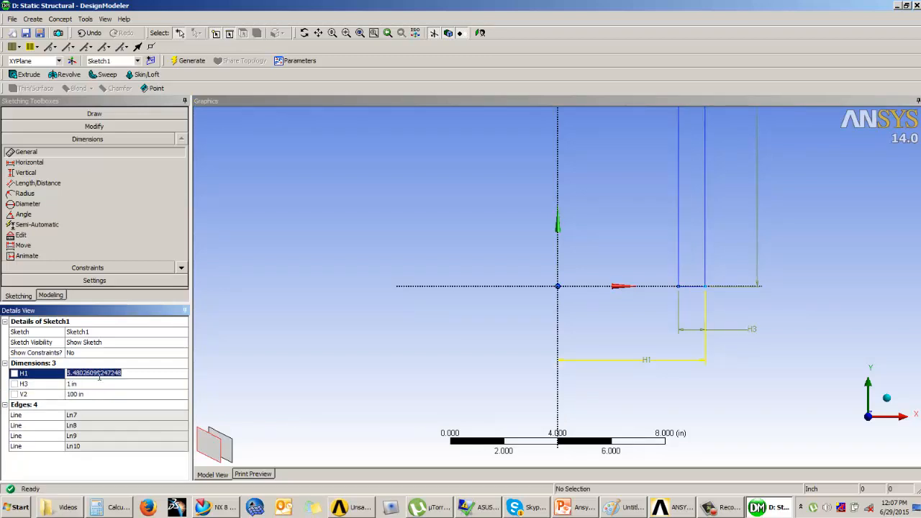
type("60")
key("Return")
scroll(388, 255, "down", 3)
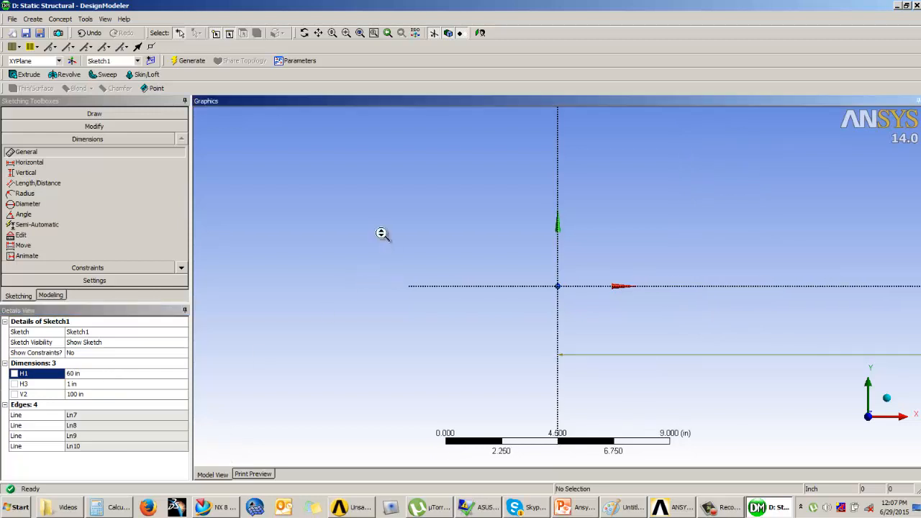
scroll(403, 268, "down", 6)
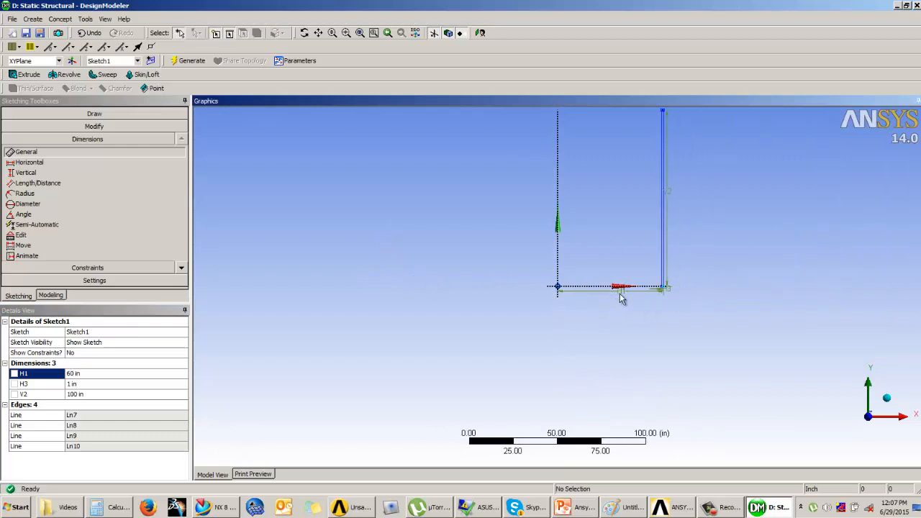
scroll(626, 288, "down", 1)
Generate a surface body from the rectangle sketch using Surfaces From Sketches, with the Add Material operation and 0 in thickness.
left_click(66, 297)
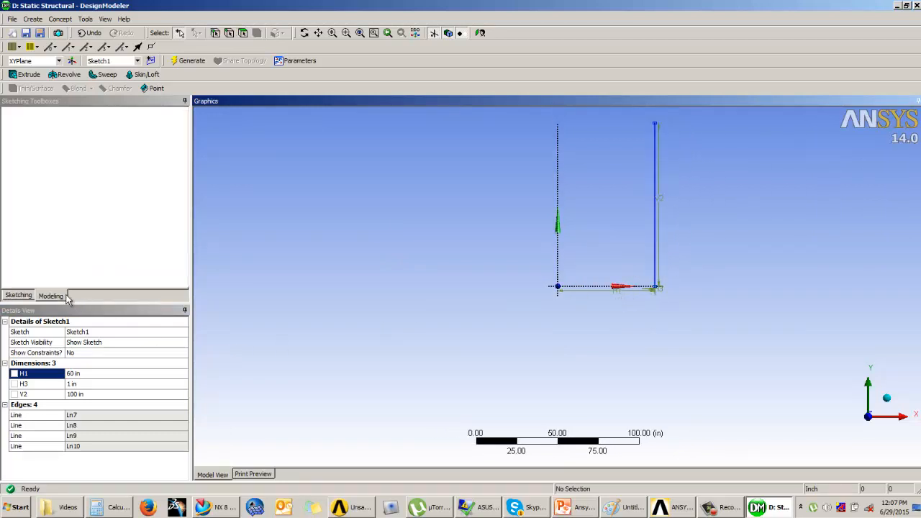
mouse_move(683, 228)
middle_mouse_down()
mouse_move(635, 257)
mouse_move(666, 199)
mouse_move(541, 304)
mouse_move(548, 252)
mouse_move(533, 288)
middle_mouse_up()
scroll(535, 308, "up", 2)
scroll(544, 262, "up", 1)
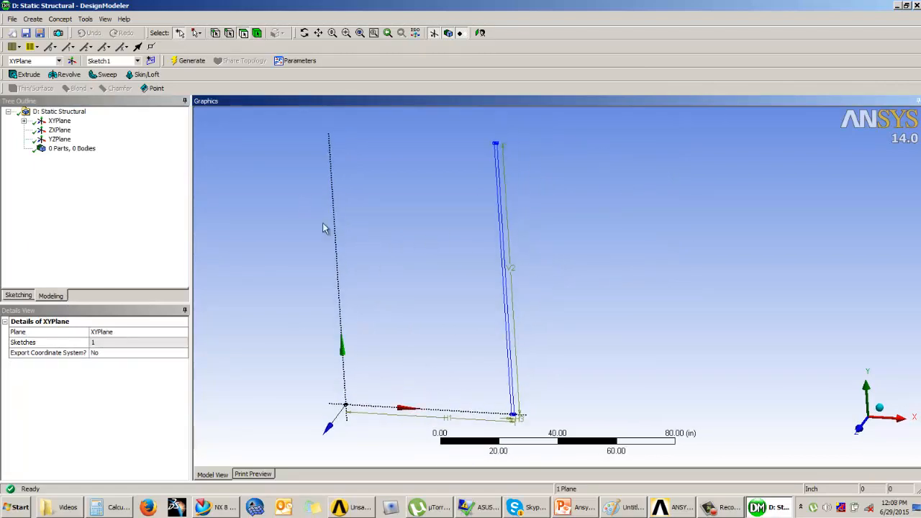
left_click(60, 19)
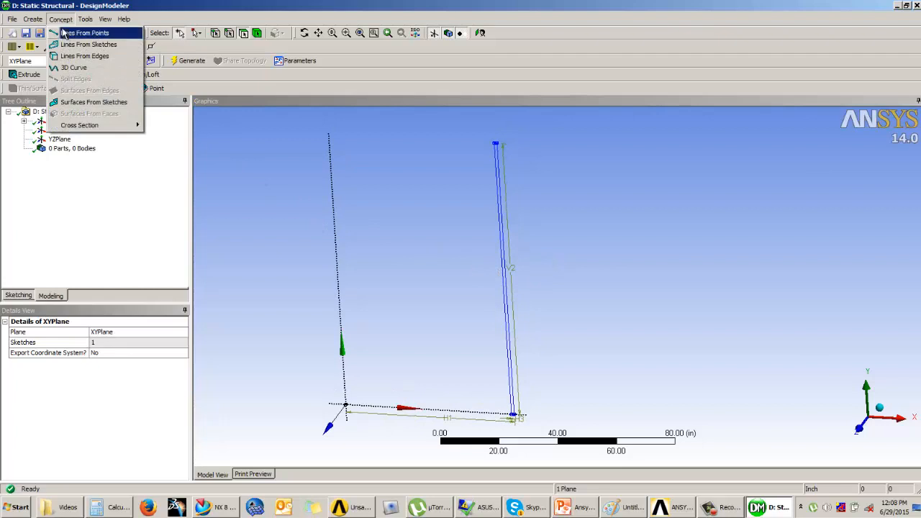
left_click(89, 104)
left_click(510, 300)
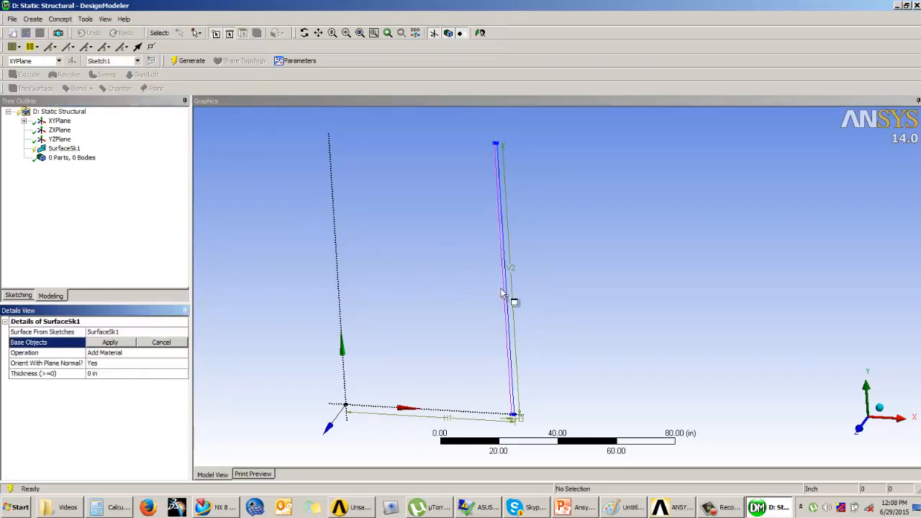
left_click(110, 342)
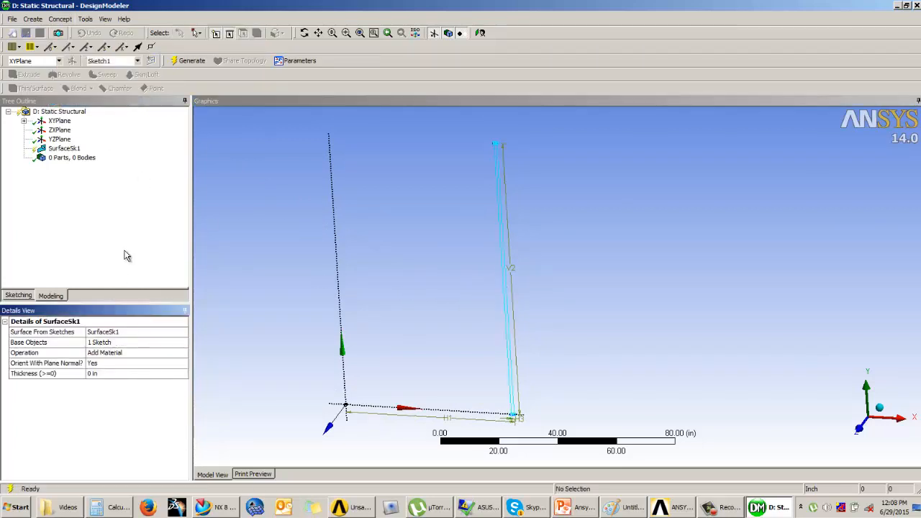
left_click(189, 61)
scroll(552, 308, "up", 5)
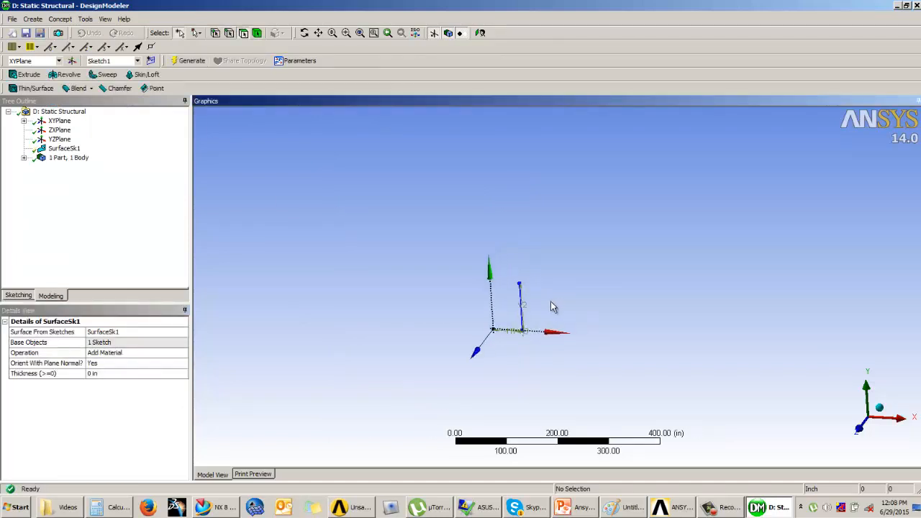
scroll(401, 312, "up", 7)
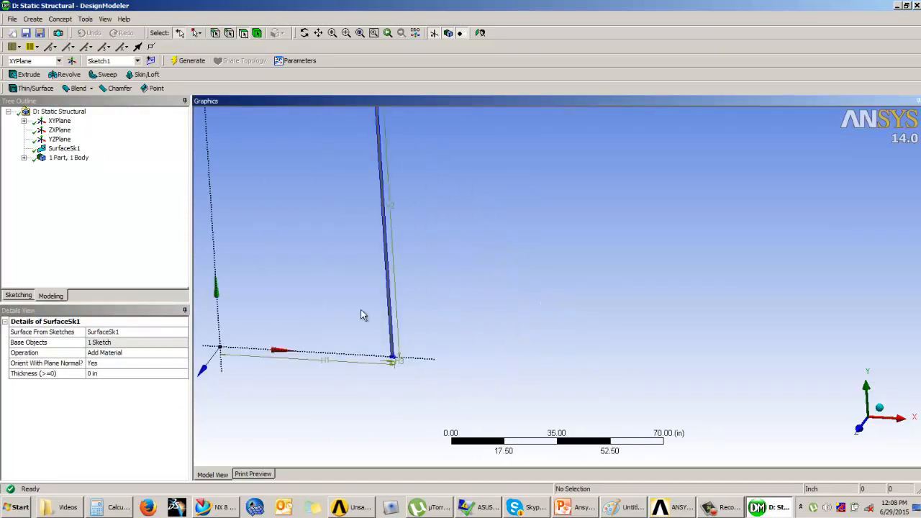
scroll(354, 356, "up", 2)
scroll(352, 323, "down", 3)
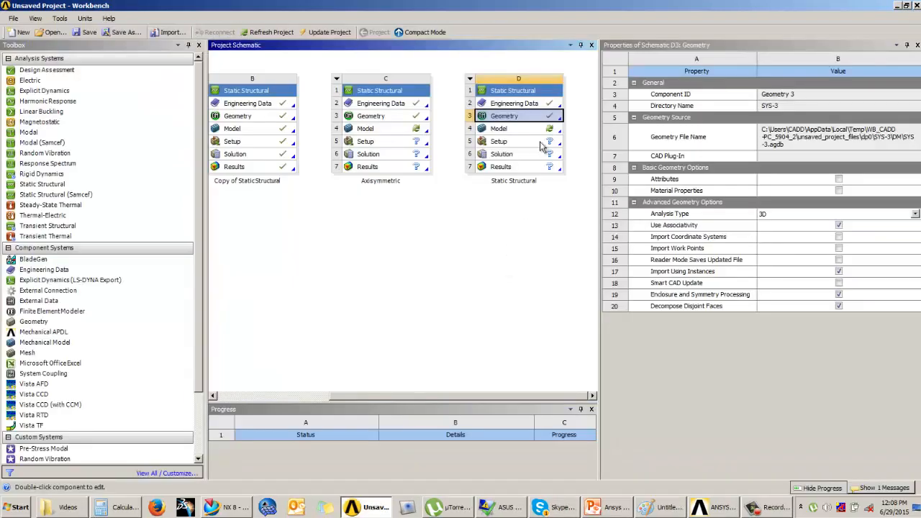
Open the Static Structural system's model in Mechanical and set the geometry's 2D Behavior to Axisymmetric.
left_click(523, 130)
double_click(523, 131)
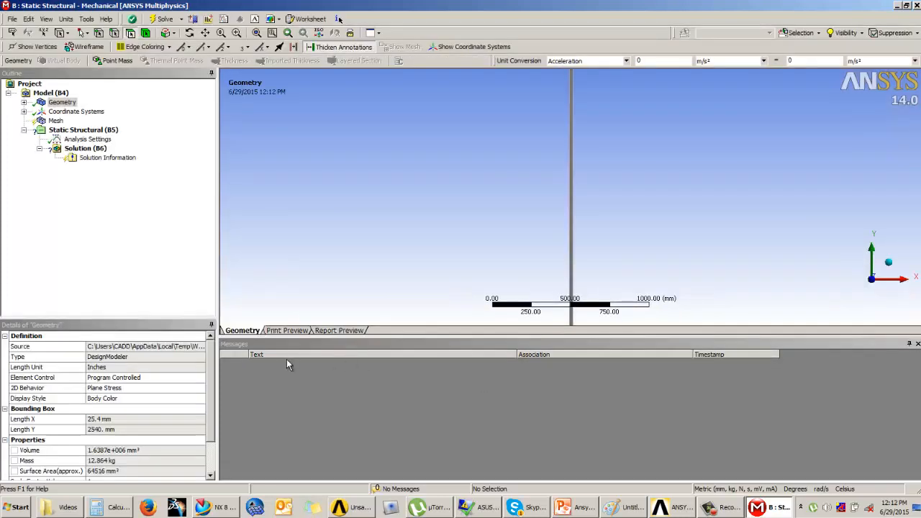
left_click(23, 102)
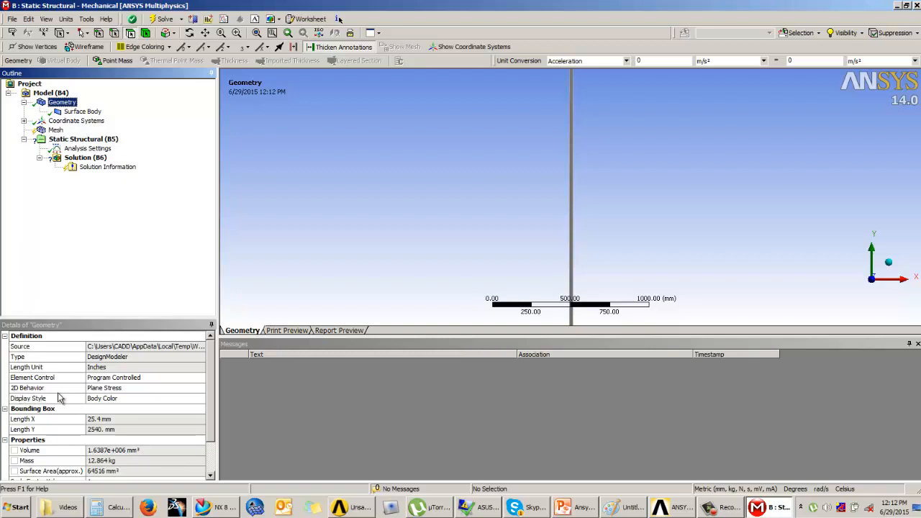
left_click(147, 388)
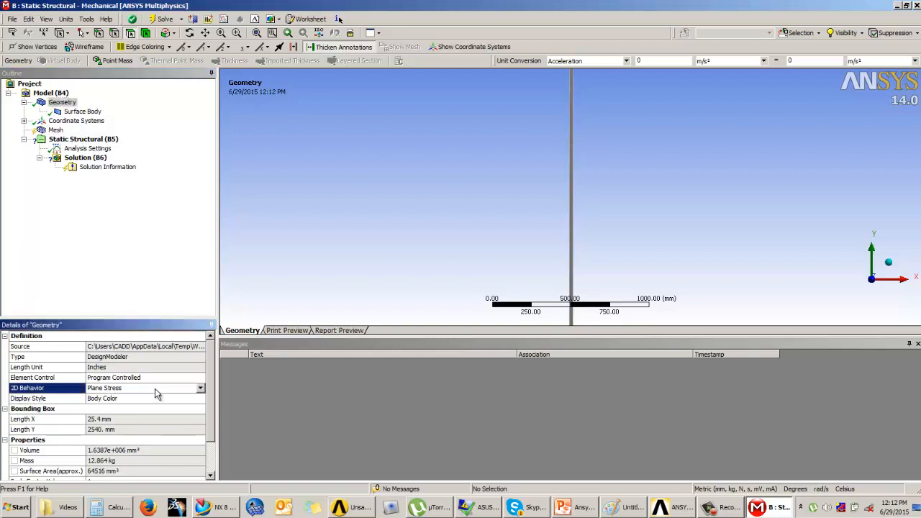
left_click(200, 389)
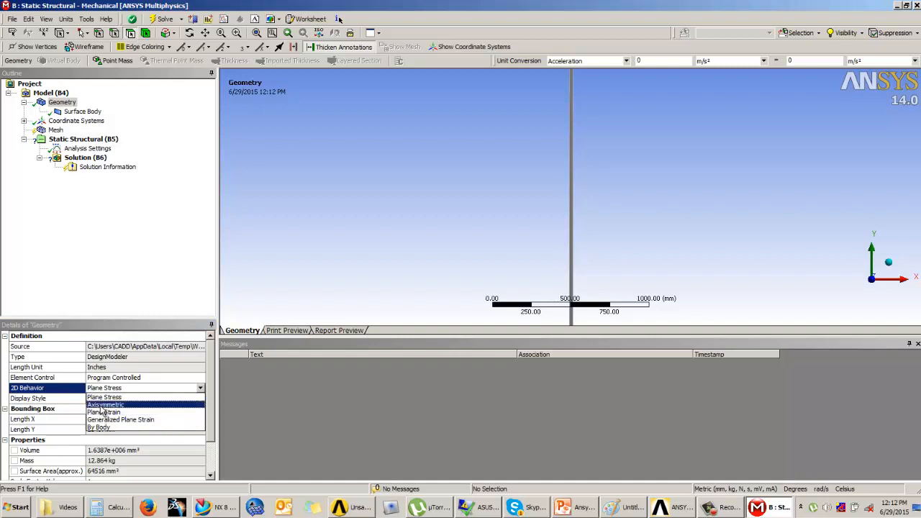
left_click(103, 405)
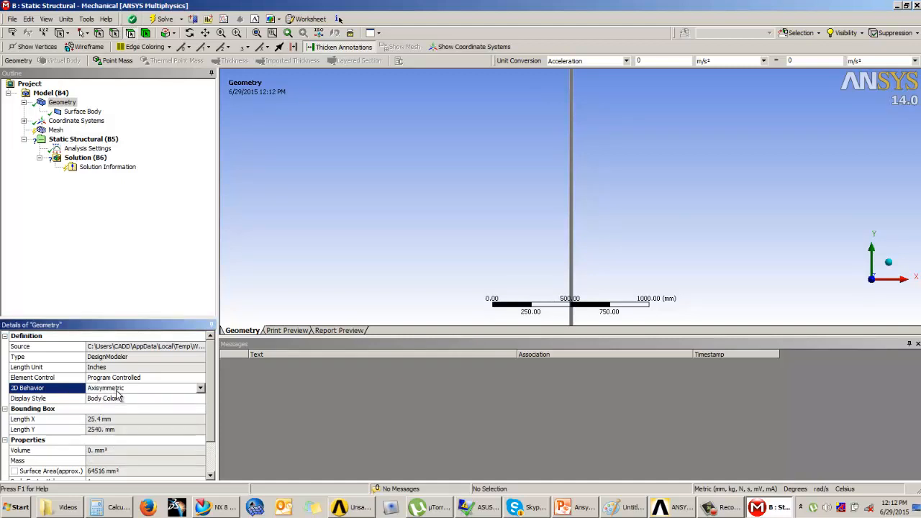
Assign the material Mat1 to the surface body.
scroll(444, 222, "up", 5)
scroll(461, 223, "down", 10)
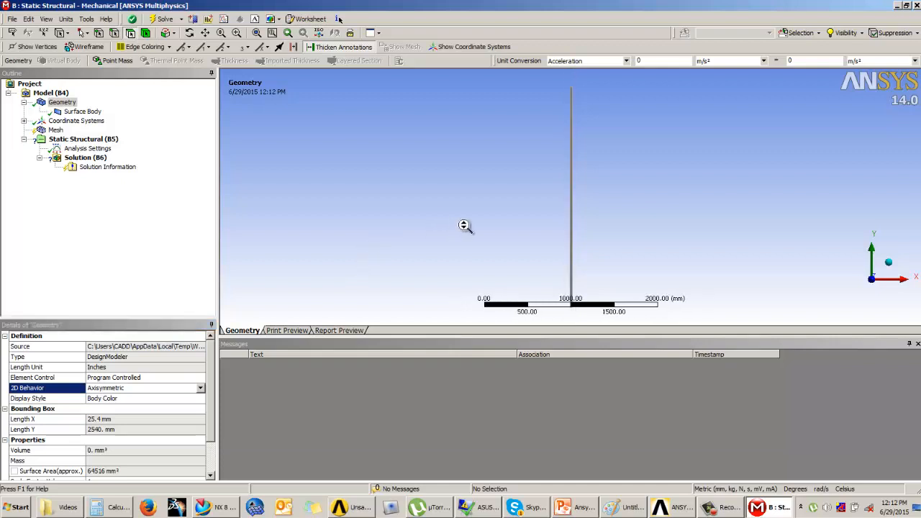
middle_click_drag(504, 227, 509, 231)
scroll(571, 199, "up", 3)
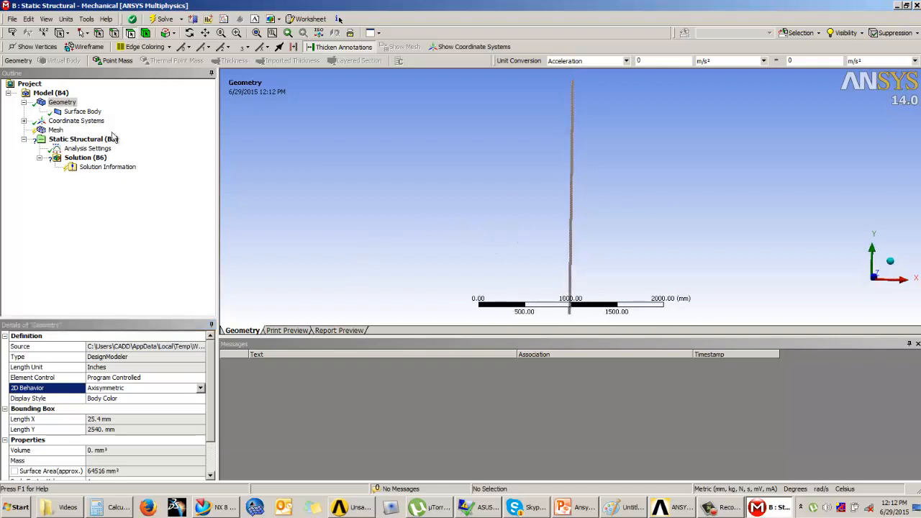
left_click(82, 112)
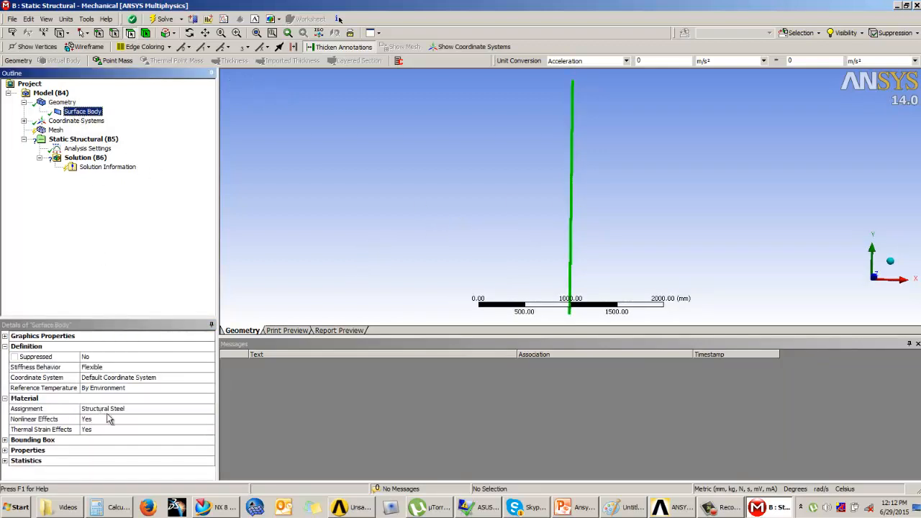
left_click(144, 409)
left_click(209, 408)
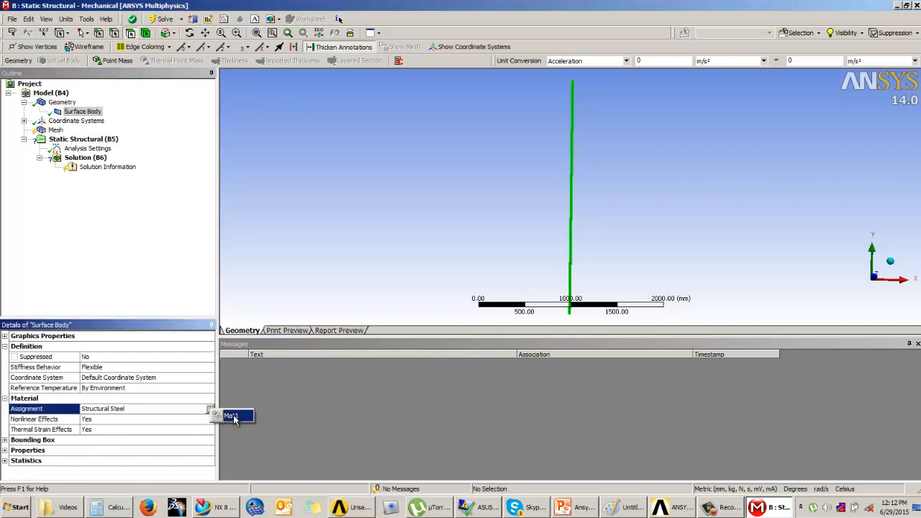
left_click(235, 418)
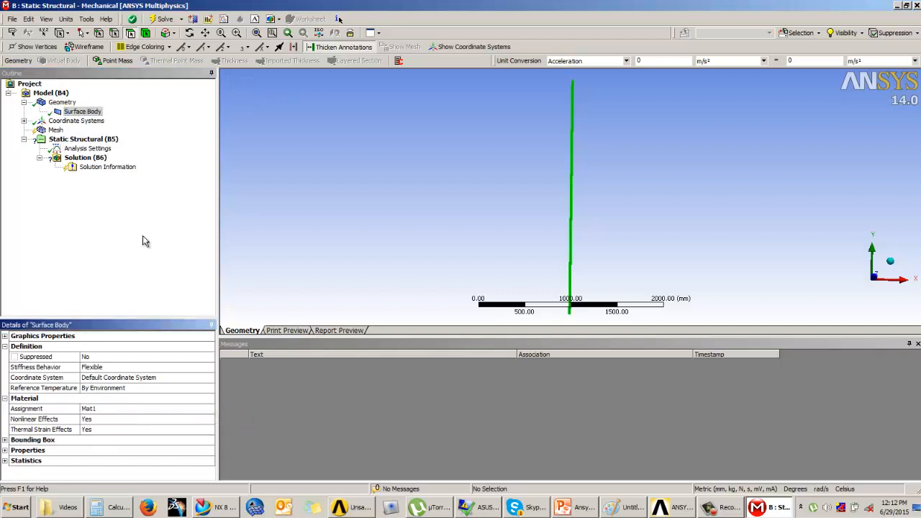
Generate the mesh of the surface body with the default sizing settings.
left_click(56, 131)
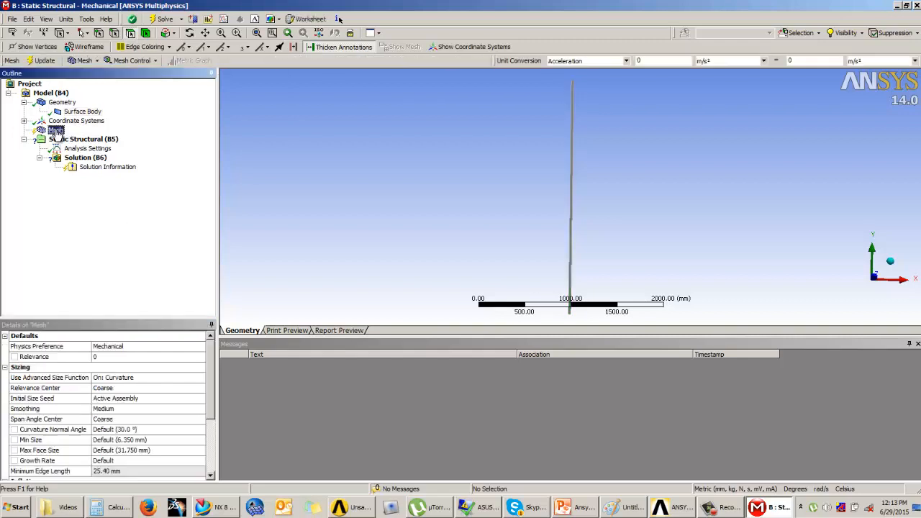
left_click(42, 61)
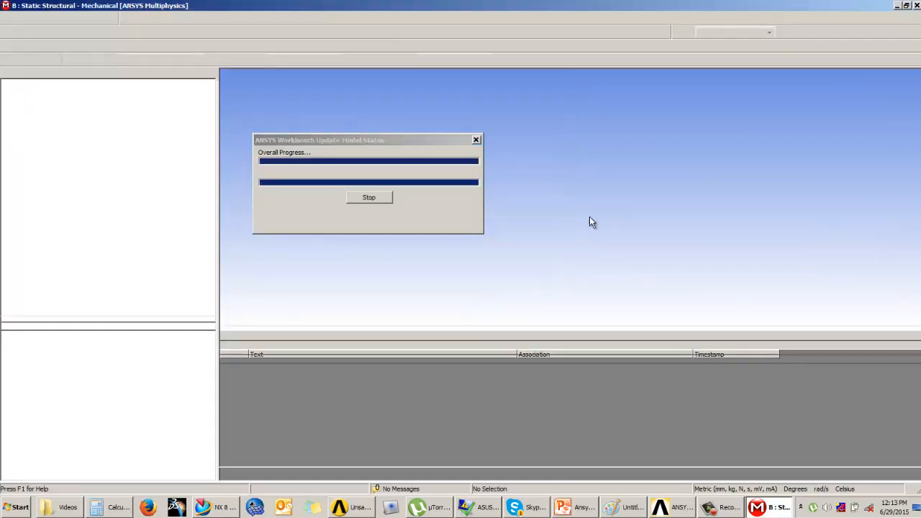
scroll(571, 215, "up", 10)
scroll(574, 219, "up", 1)
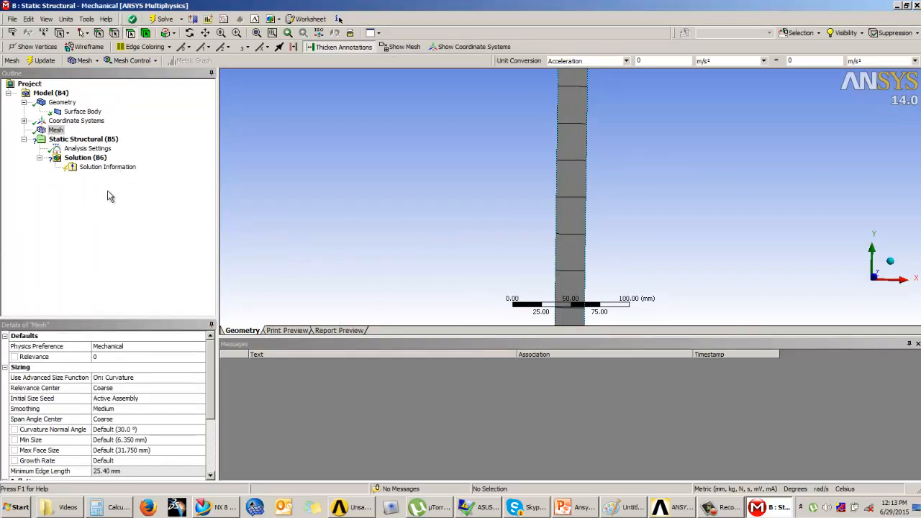
Apply a Frictionless Support to the short bottom edge of the wall section.
left_click(80, 140)
scroll(444, 201, "down", 1)
scroll(450, 196, "down", 3)
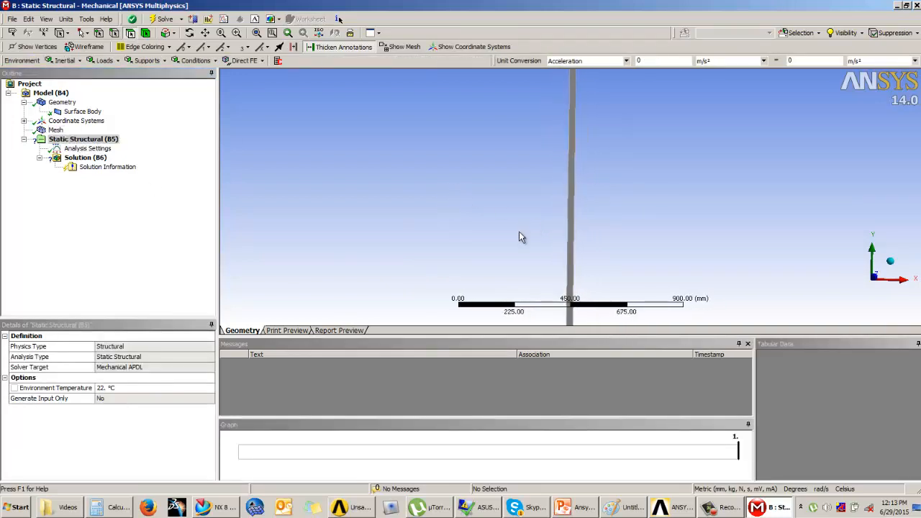
middle_click_drag(520, 233, 524, 169, "ctrl")
scroll(546, 185, "up", 1)
scroll(546, 187, "down", 2)
middle_click_drag(538, 216, 534, 154, "ctrl")
middle_click_drag(553, 245, 553, 160, "ctrl")
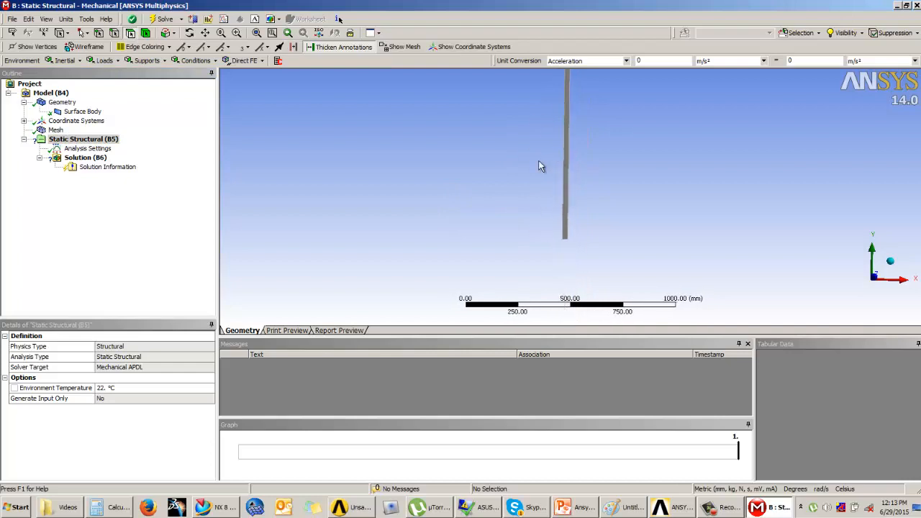
left_click(144, 61)
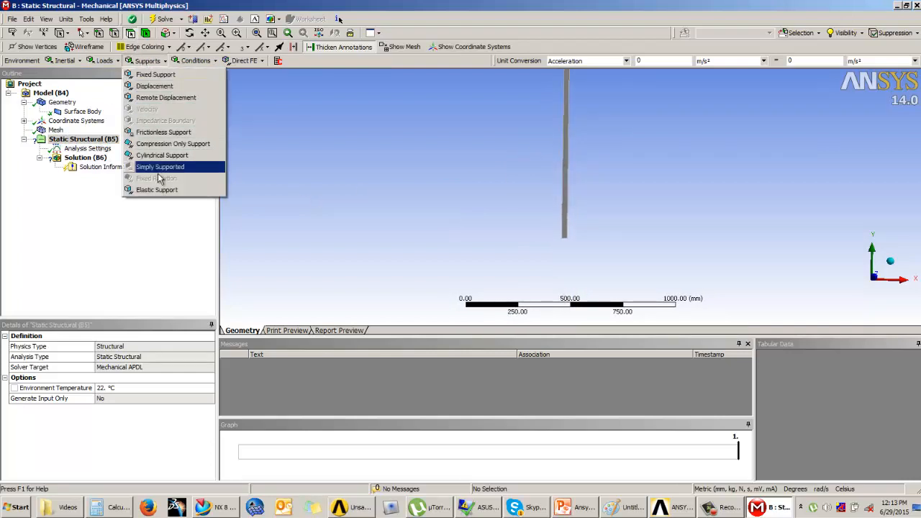
left_click(163, 131)
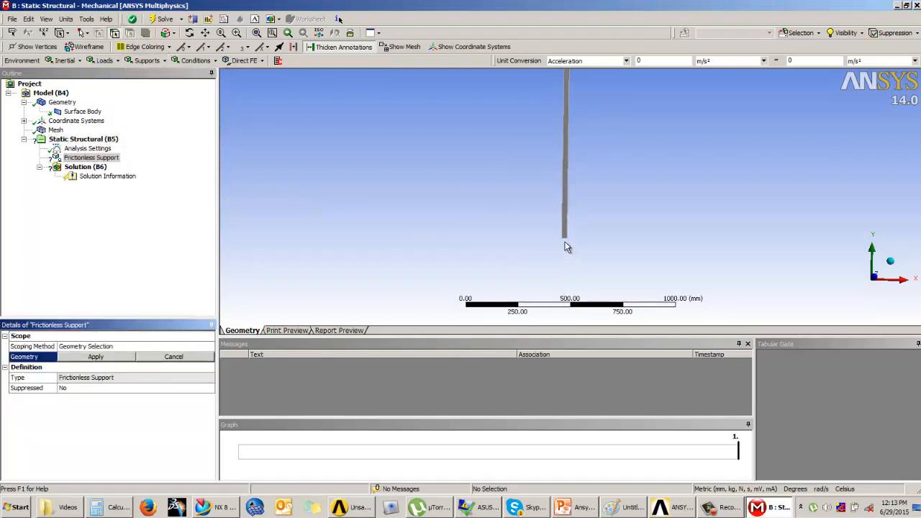
scroll(568, 247, "up", 3)
scroll(571, 246, "up", 1)
middle_click_drag(567, 292, 536, 259, "ctrl")
scroll(556, 136, "up", 3)
left_click(531, 175)
left_click(109, 357)
Add a Force load to the Static Structural environment, with the upper end of the wall section in view.
middle_click_drag(500, 203, 453, 319, "ctrl")
scroll(479, 224, "down", 4)
middle_click_drag(514, 228, 487, 292, "ctrl")
middle_click_drag(504, 254, 508, 296, "ctrl")
mouse_move(508, 234)
middle_mouse_down("ctrl")
mouse_move(511, 263)
mouse_move(485, 302)
mouse_move(493, 306)
middle_mouse_up("ctrl")
middle_click_drag(489, 216, 487, 291, "ctrl")
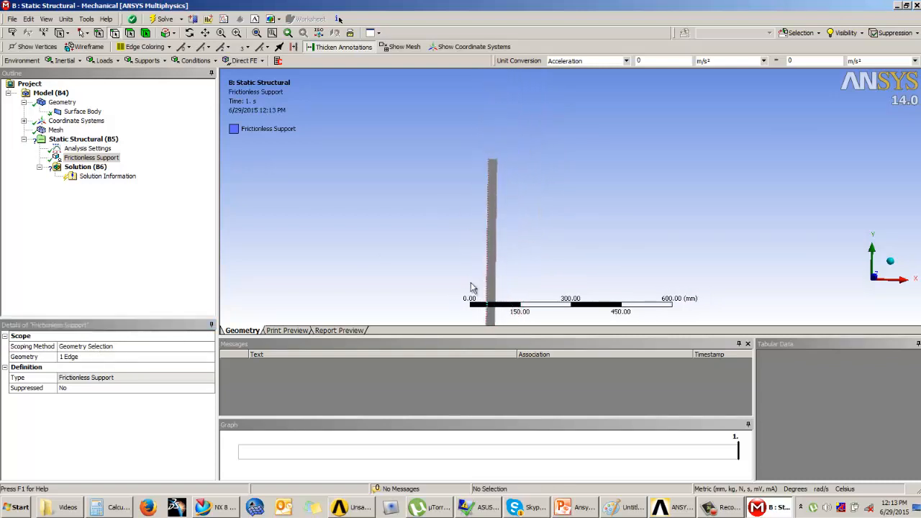
left_click(80, 139)
left_click(105, 61)
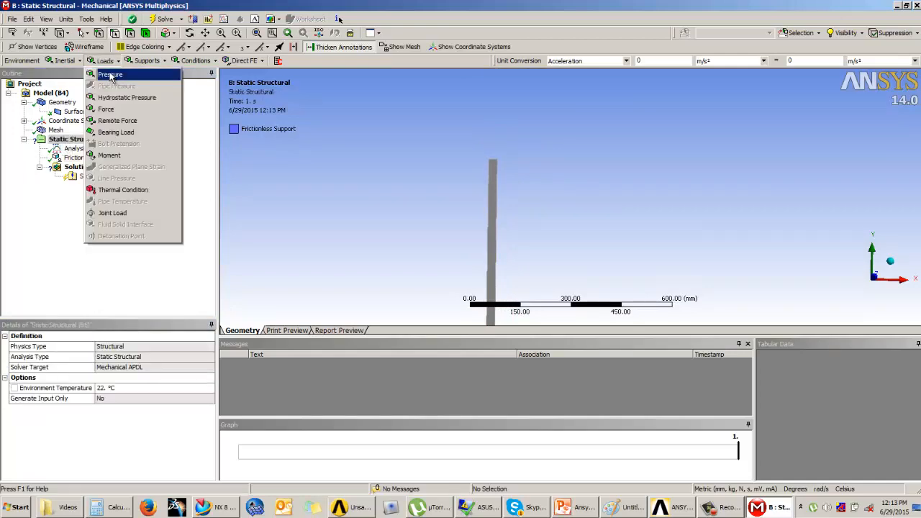
left_click(105, 110)
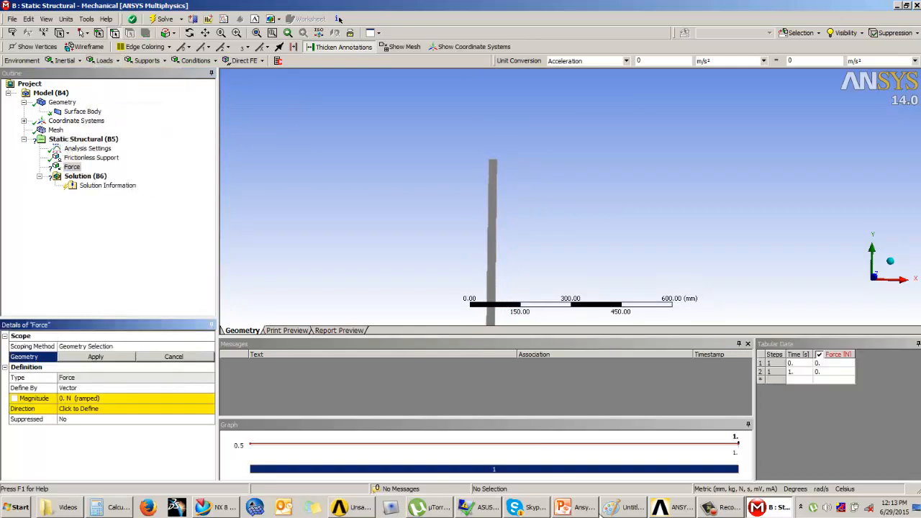
Switch to the PowerPoint presentation and read the axial force in the Example 3 (Axisymmetric) diagram in full-screen view.
left_click(579, 508)
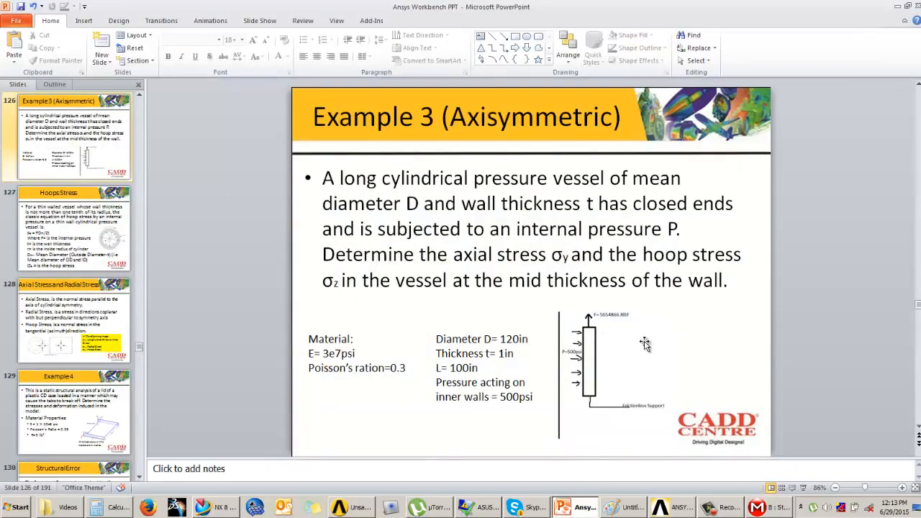
left_click(798, 484)
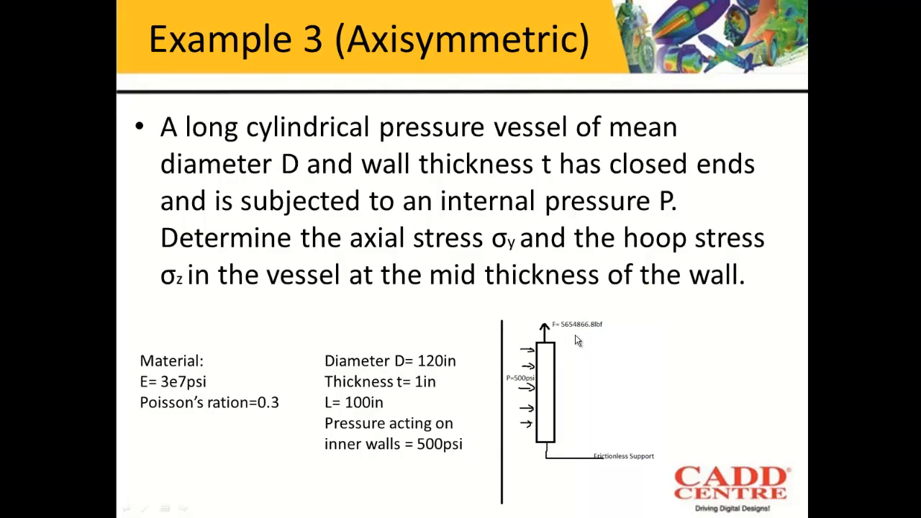
key("Escape")
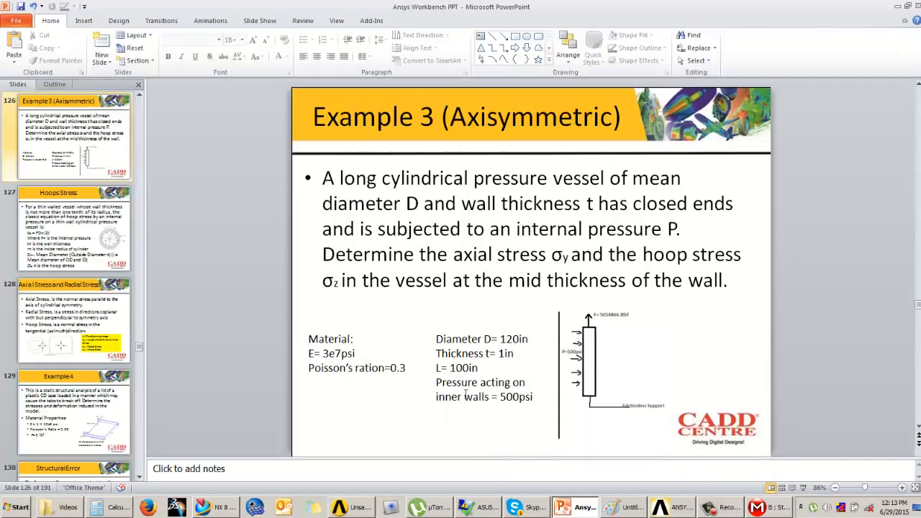
Switch back to ANSYS Mechanical and scope the force to the short top edge of the wall section.
left_click(757, 508)
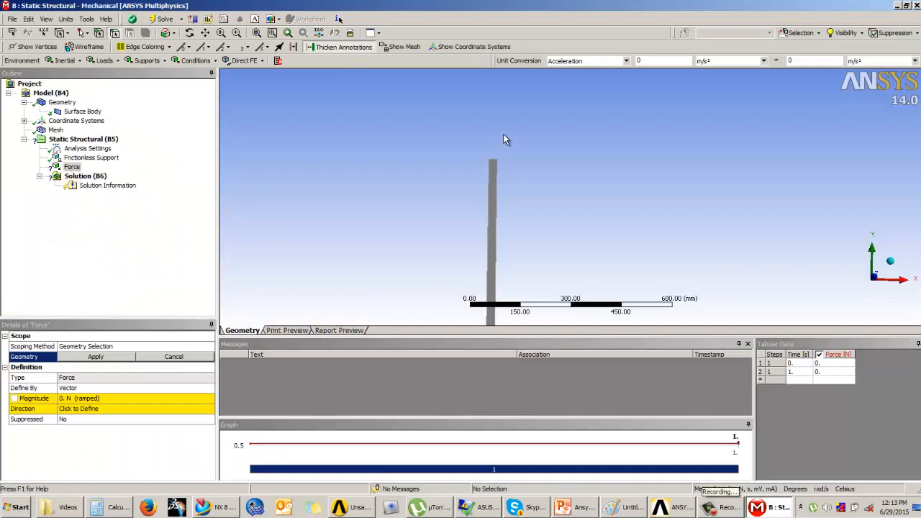
scroll(502, 138, "up", 3)
left_click(431, 129)
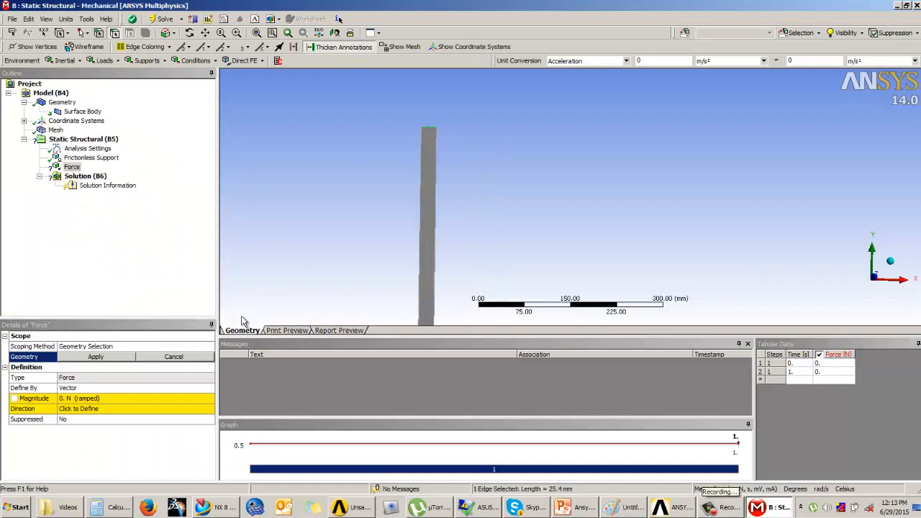
left_click(101, 357)
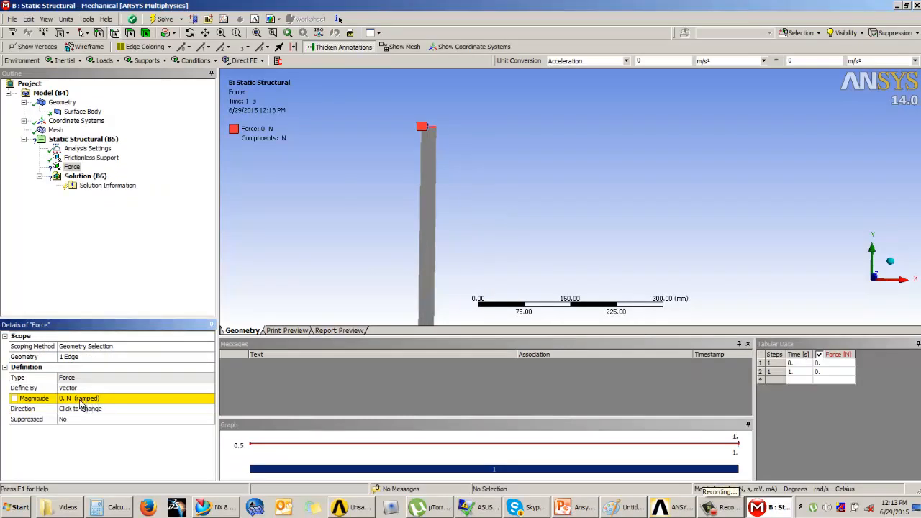
Change the unit system to U.S. Customary (in, lbm, lbf, °F, s, V, A) and set the force magnitude to 5654866.8 lbf.
left_click(81, 400)
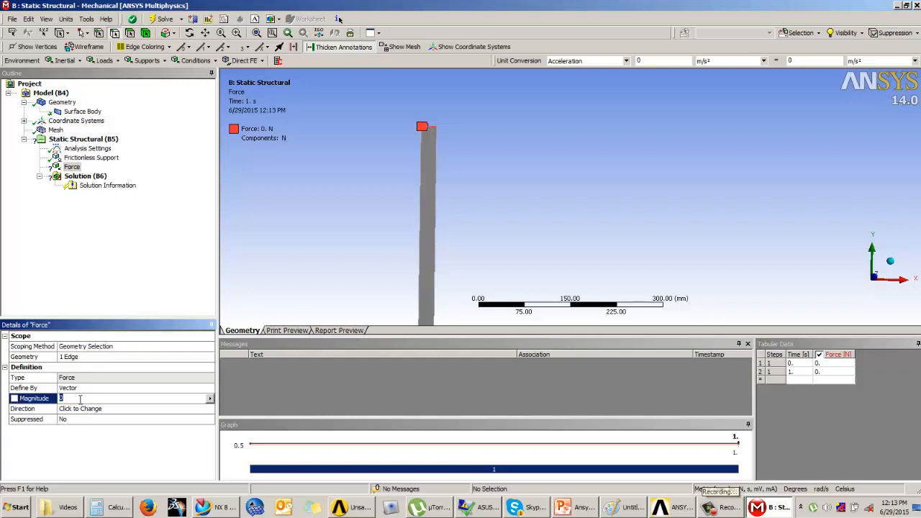
left_click(65, 19)
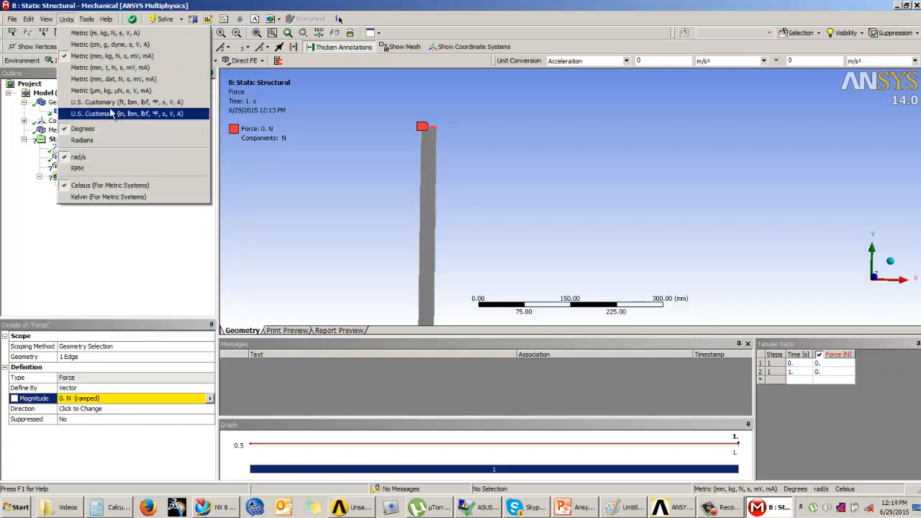
left_click(115, 118)
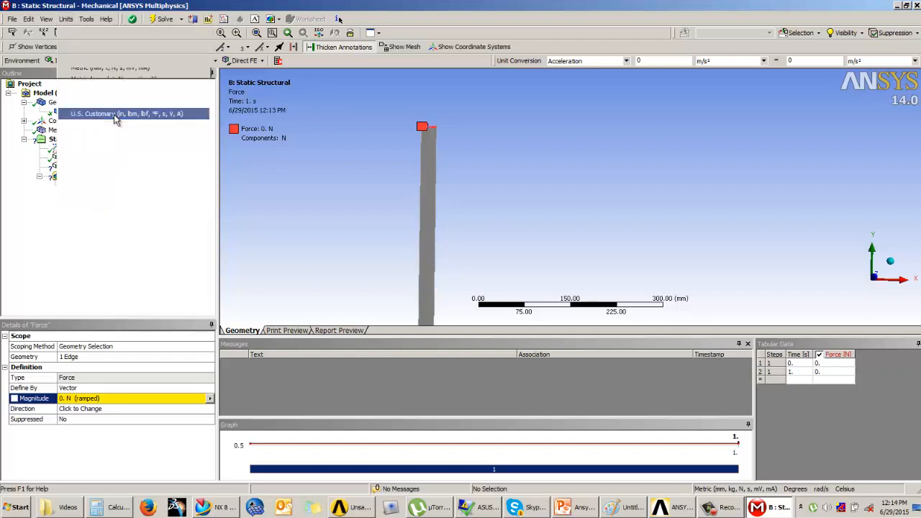
left_click(80, 400)
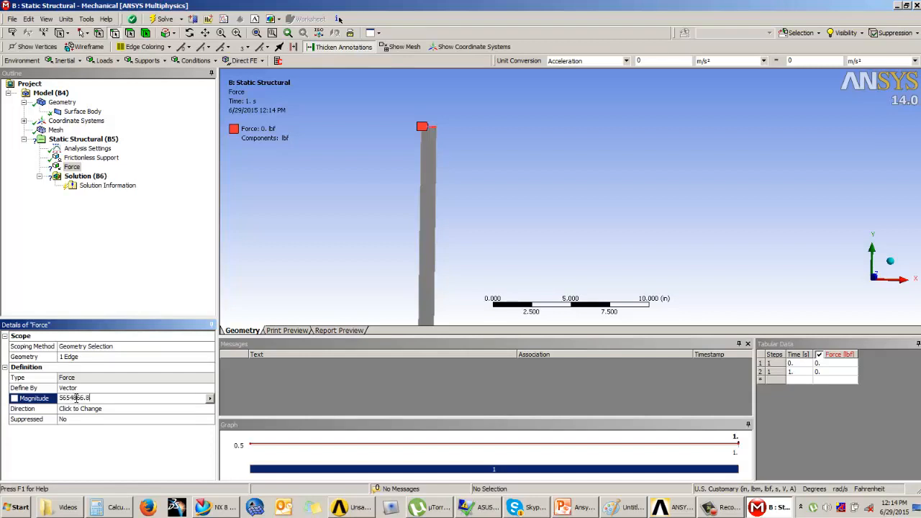
key("Return")
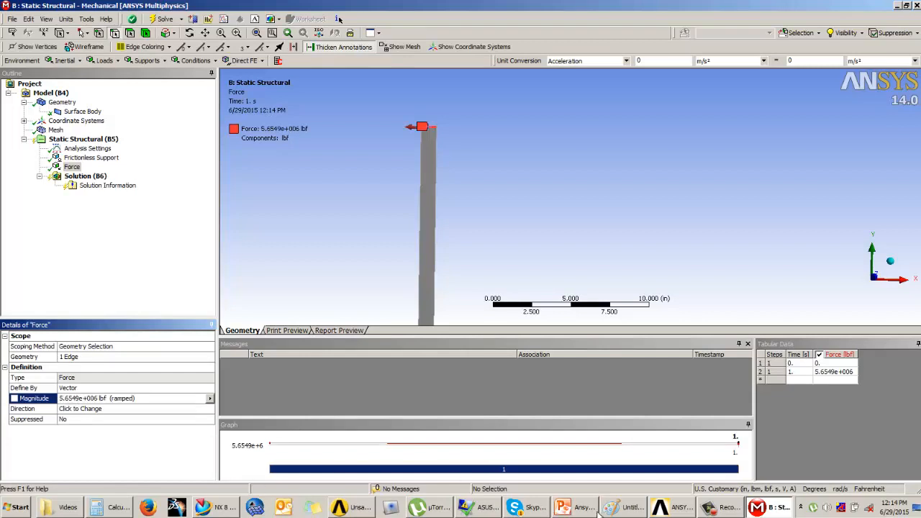
Define the force direction as axially upward, using the long vertical edge of the wall section as reference.
left_click(104, 398)
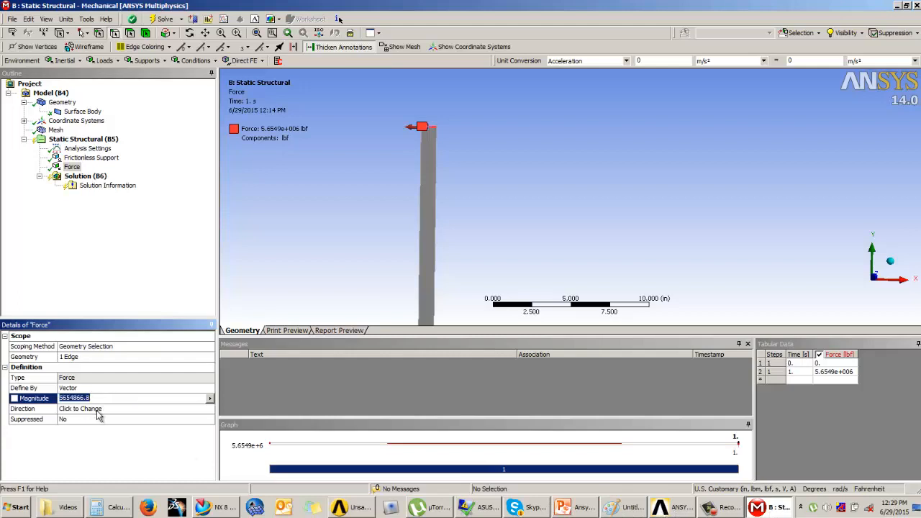
left_click(97, 409)
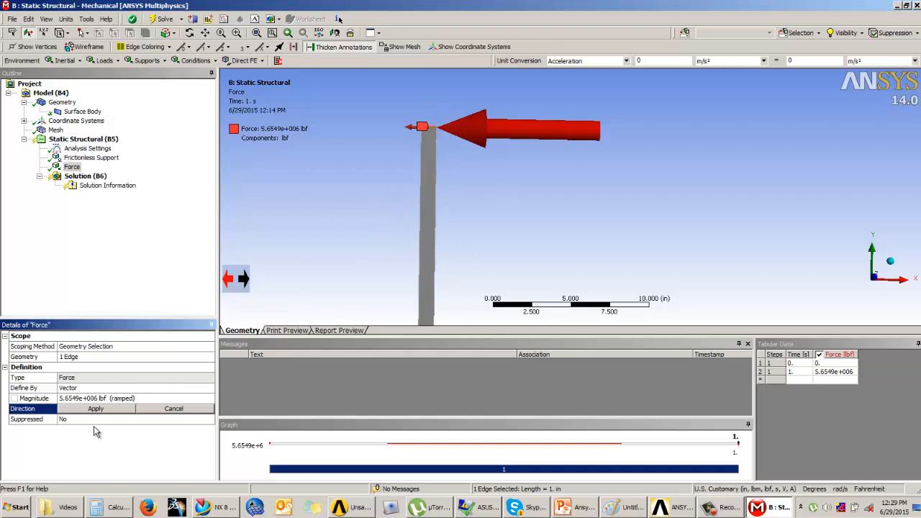
left_click(436, 230)
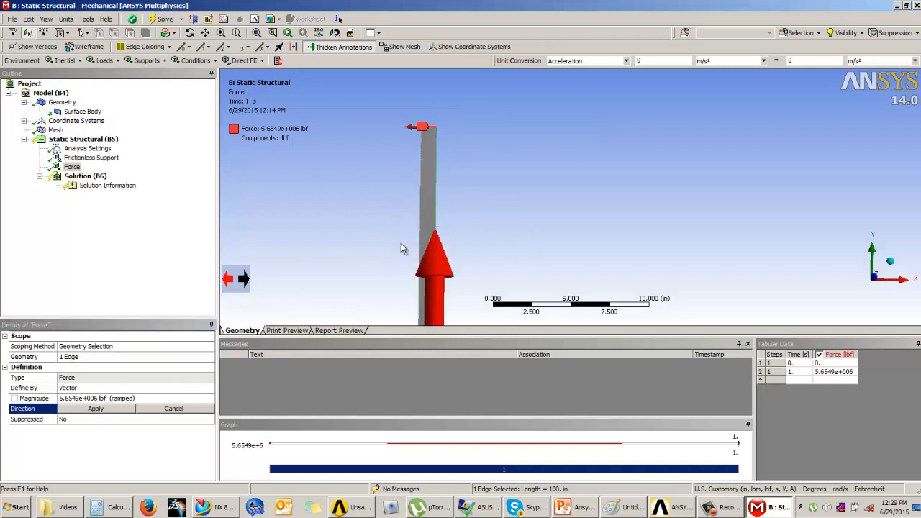
middle_click_drag(501, 190, 479, 198)
scroll(481, 201, "down", 3)
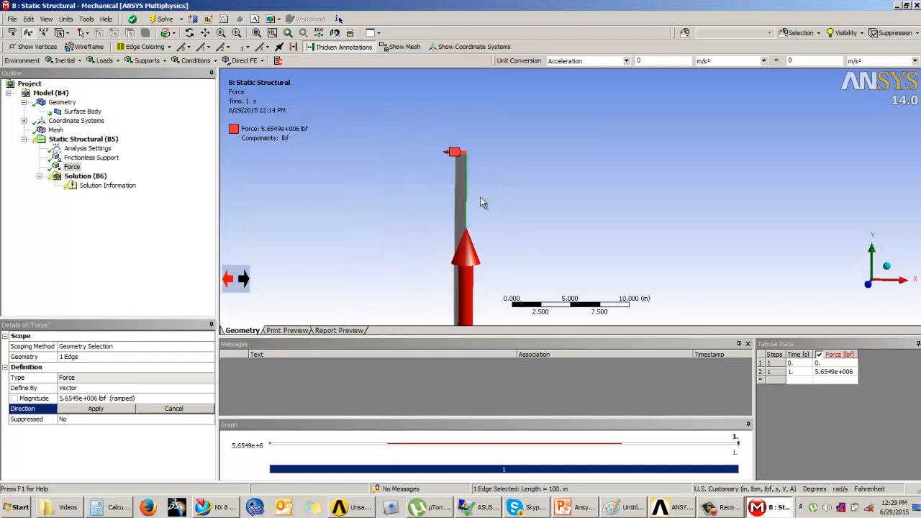
left_click(81, 410)
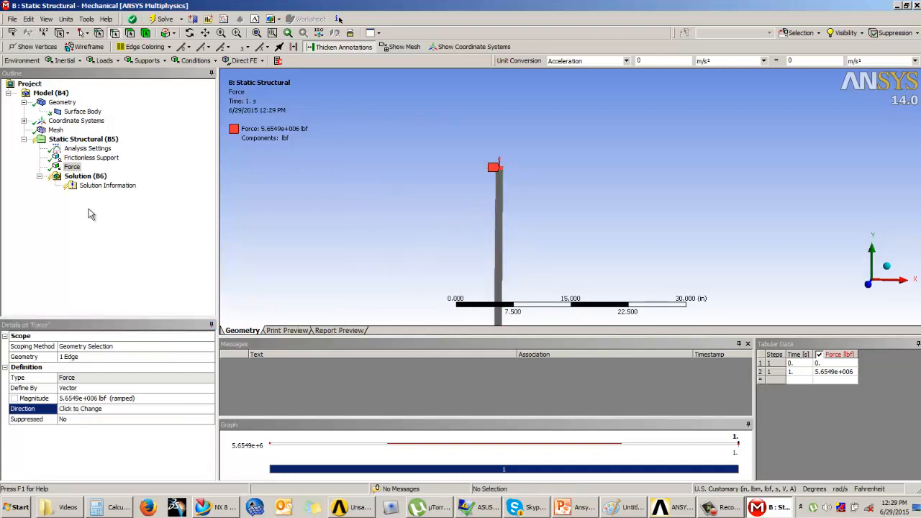
Check the Frictionless Support and Force definitions, and add a Pressure load to the Static Structural environment.
left_click(90, 157)
left_click(71, 167)
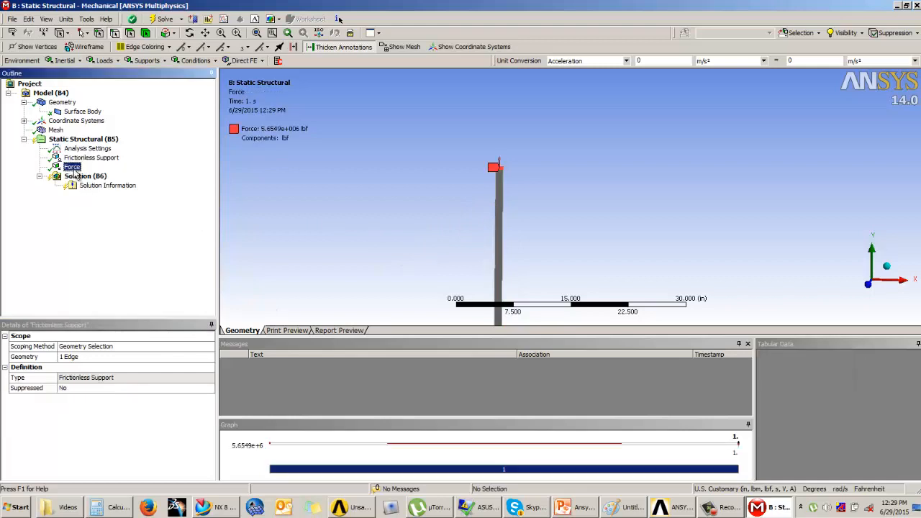
left_click(104, 61)
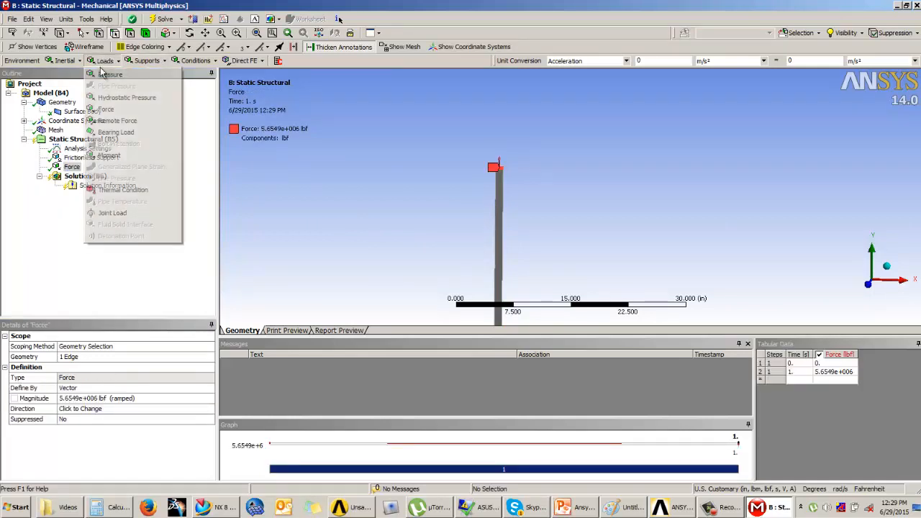
left_click(133, 74)
Scope the pressure to the long inner edge of the wall section and set its magnitude to 500 psi.
middle_click_drag(456, 229, 435, 229)
scroll(462, 178, "up", 3)
scroll(463, 181, "down", 6)
scroll(492, 200, "down", 1)
middle_click_drag(492, 201, 543, 170)
scroll(545, 138, "down", 2)
scroll(545, 138, "up", 2)
scroll(546, 139, "down", 4)
scroll(547, 149, "down", 2)
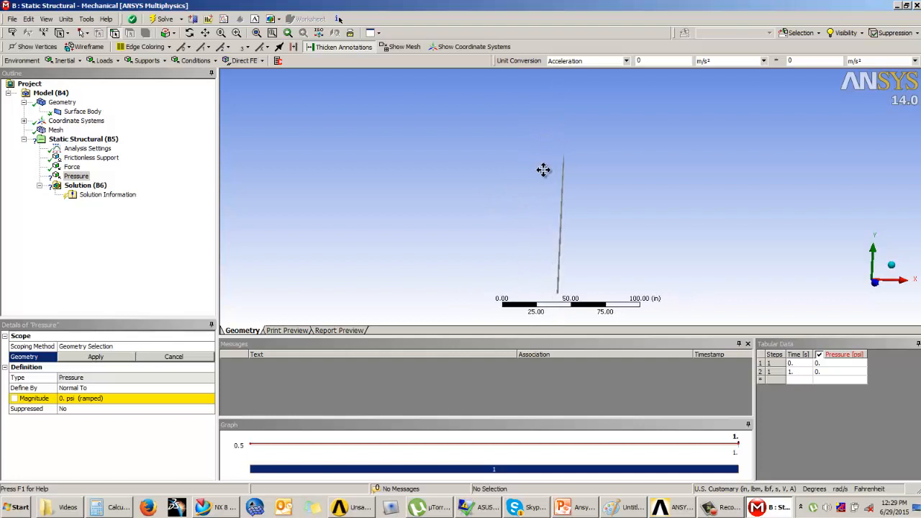
scroll(543, 170, "up", 3)
scroll(543, 170, "up", 5)
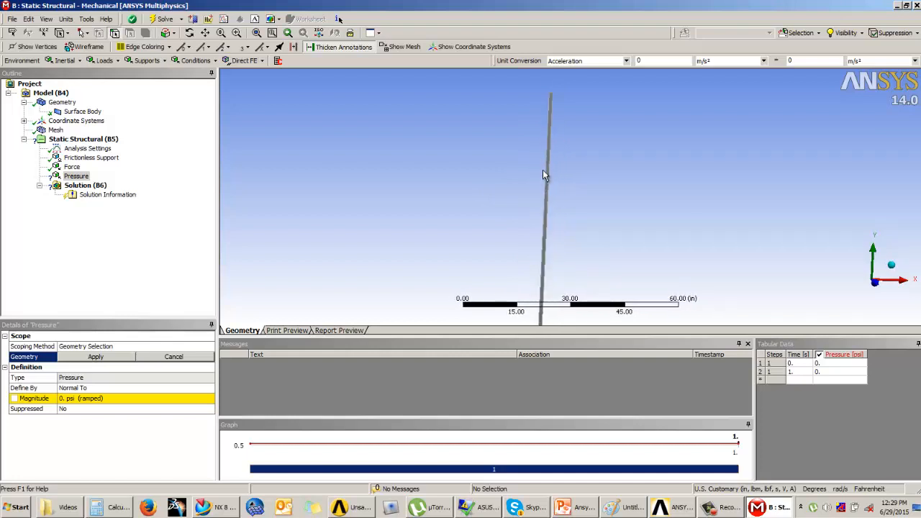
left_click(503, 200)
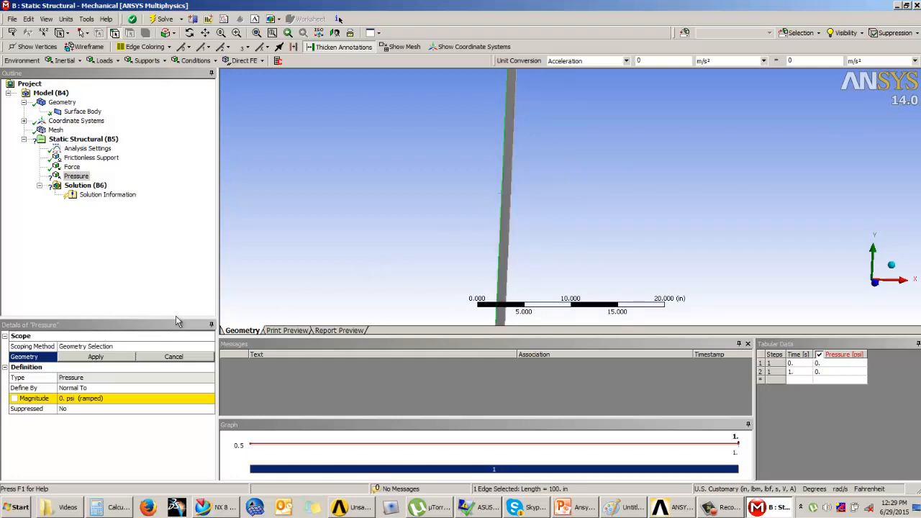
left_click(100, 359)
left_click(79, 398)
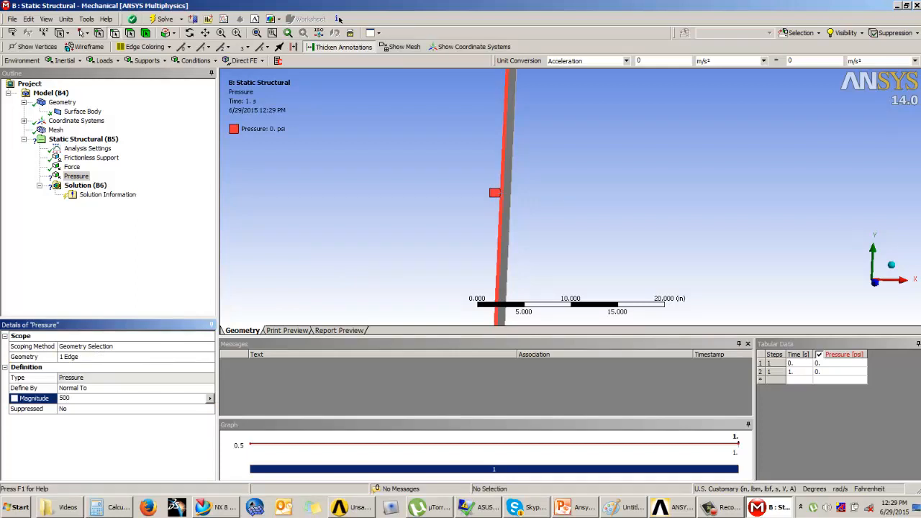
key("Return")
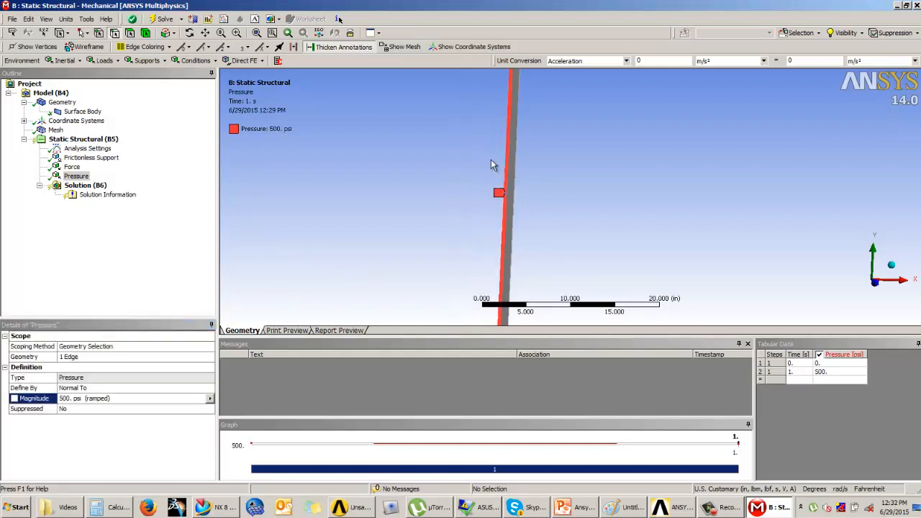
Review the applied frictionless support, force and pressure, and inspect the wall section under Solution from several angles.
middle_click_drag(489, 179, 492, 205)
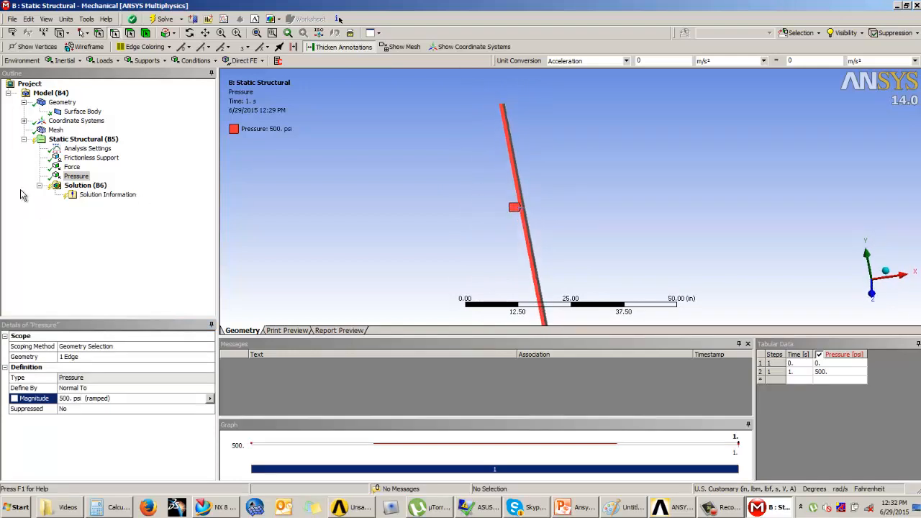
left_click(70, 158)
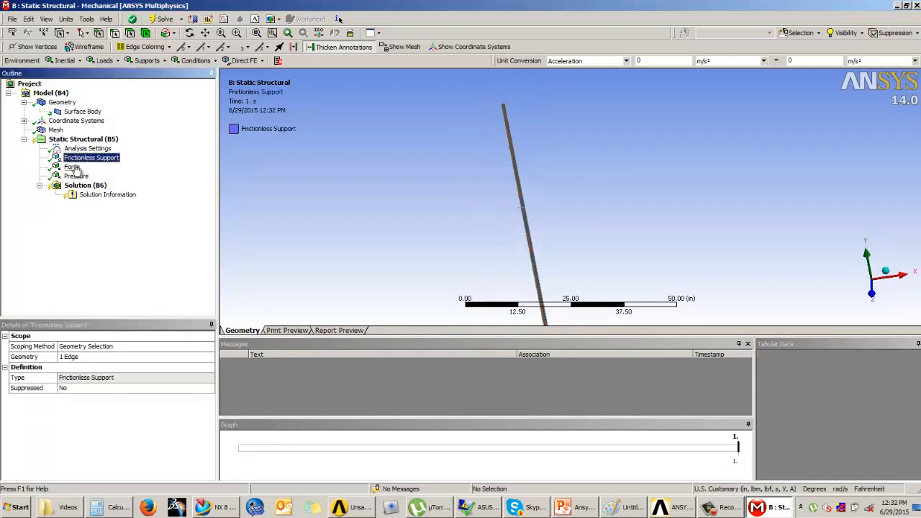
left_click(72, 167)
left_click(77, 176)
left_click(97, 186)
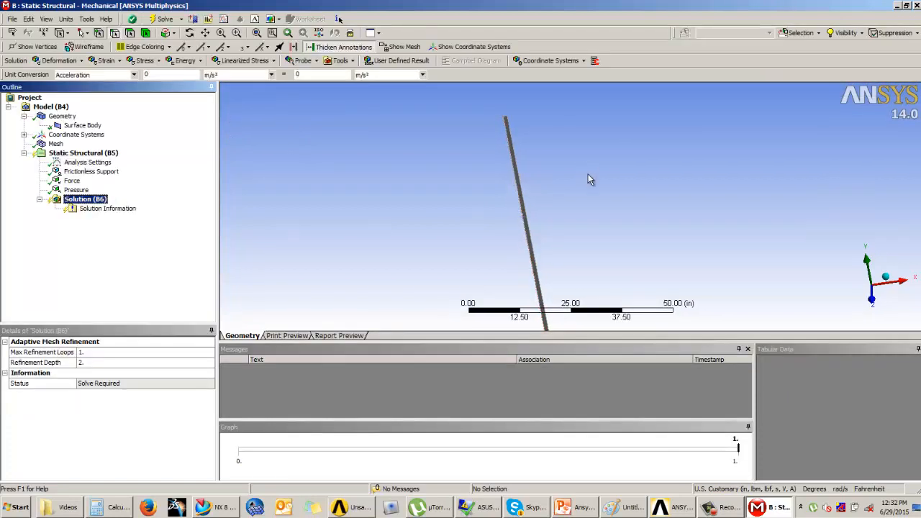
scroll(591, 176, "up", 1)
scroll(591, 177, "down", 2)
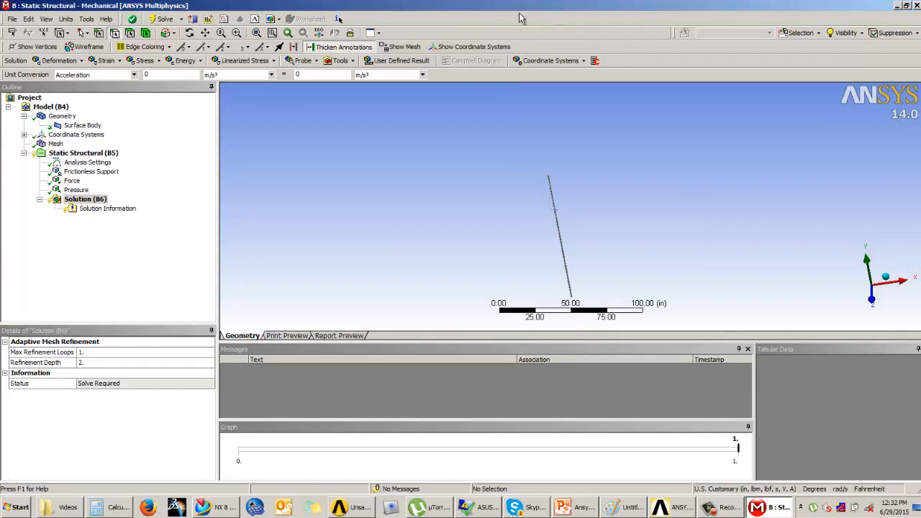
middle_click_drag(565, 210, 579, 229)
scroll(578, 223, "up", 3)
scroll(576, 209, "up", 5)
mouse_move(551, 200)
middle_mouse_down()
mouse_move(538, 171)
mouse_move(554, 200)
middle_mouse_up()
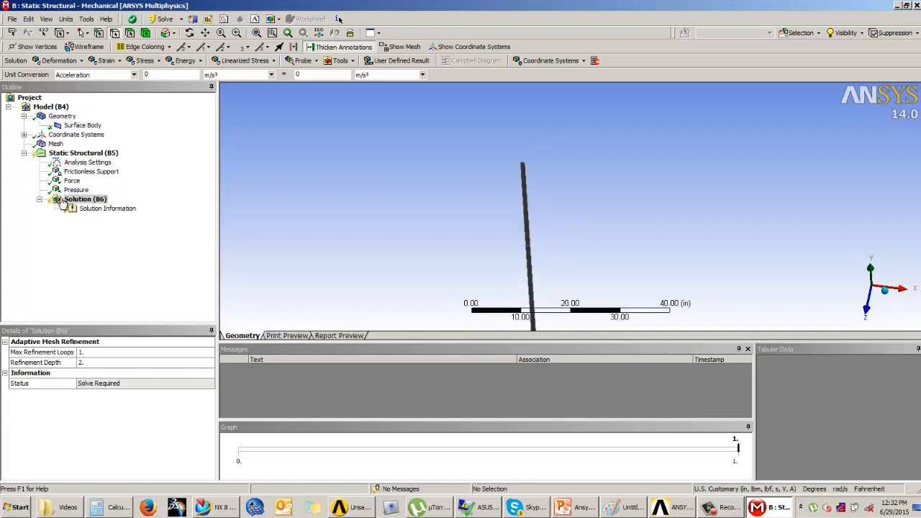
Add a Normal Stress result to the solution and set its orientation to Y Axis.
left_click(143, 61)
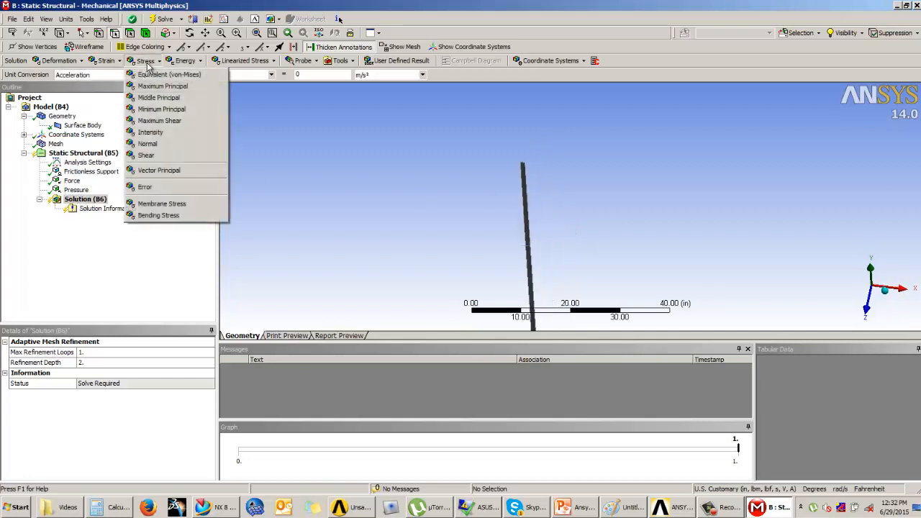
left_click(147, 144)
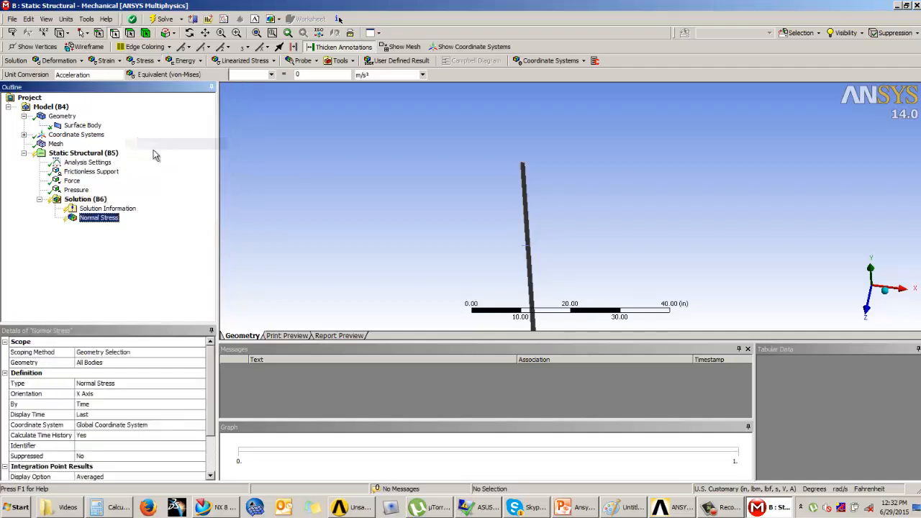
left_click(96, 394)
mouse_move(626, 211)
middle_mouse_down()
mouse_move(575, 199)
mouse_move(618, 198)
middle_mouse_up()
left_click(200, 394)
left_click(108, 414)
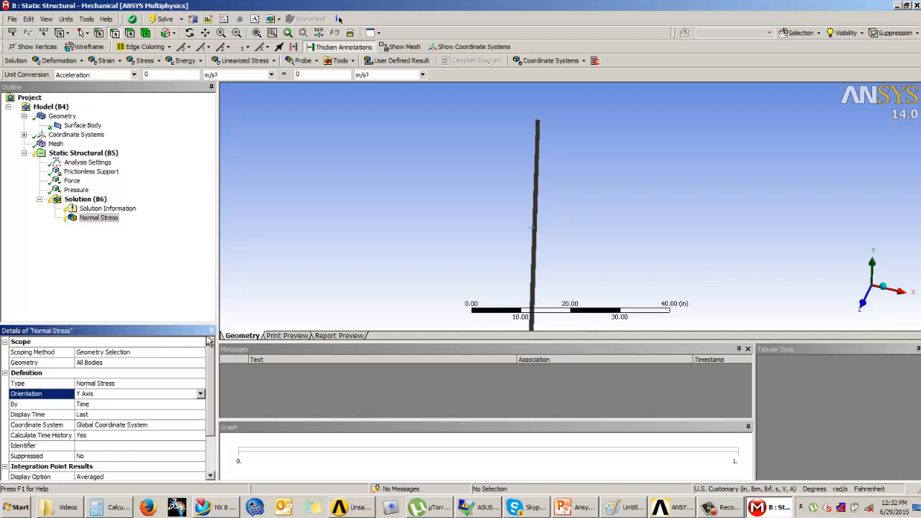
Add a second Normal Stress result to the solution and set its orientation to Z Axis.
left_click(82, 200)
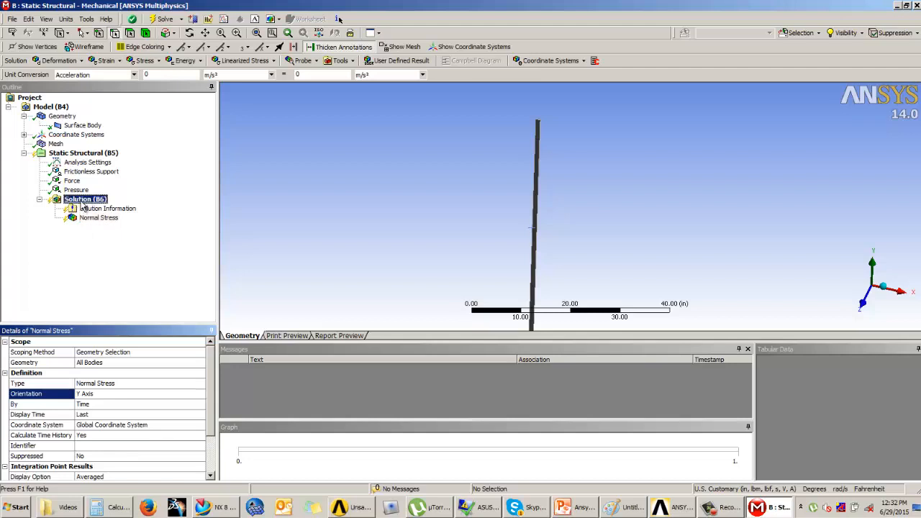
left_click(147, 61)
left_click(155, 144)
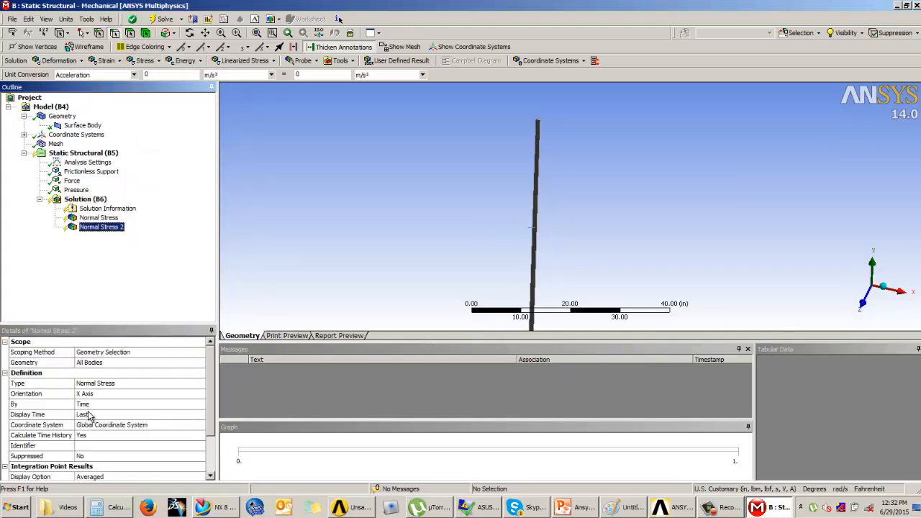
left_click(94, 394)
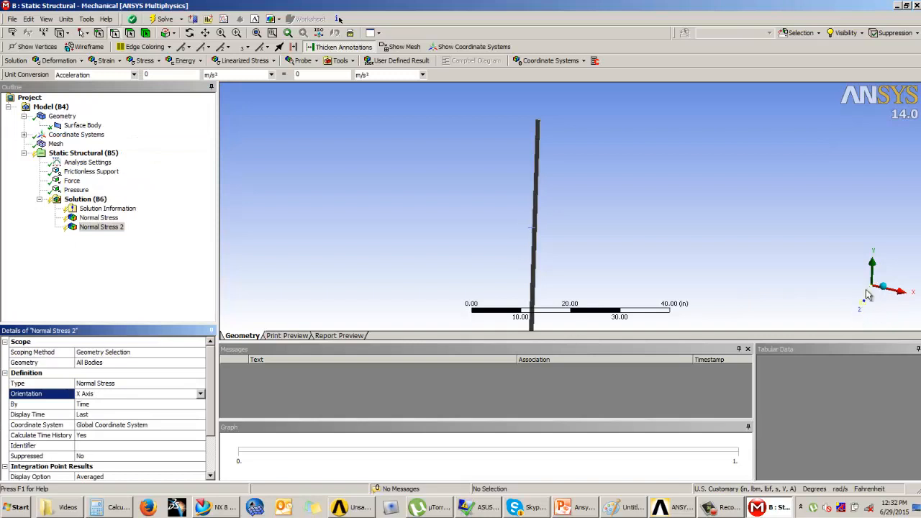
left_click(201, 394)
left_click(95, 423)
Switch to the PowerPoint presentation and read the Axial Stress and Radial Stress slide in full-screen view.
left_click(584, 508)
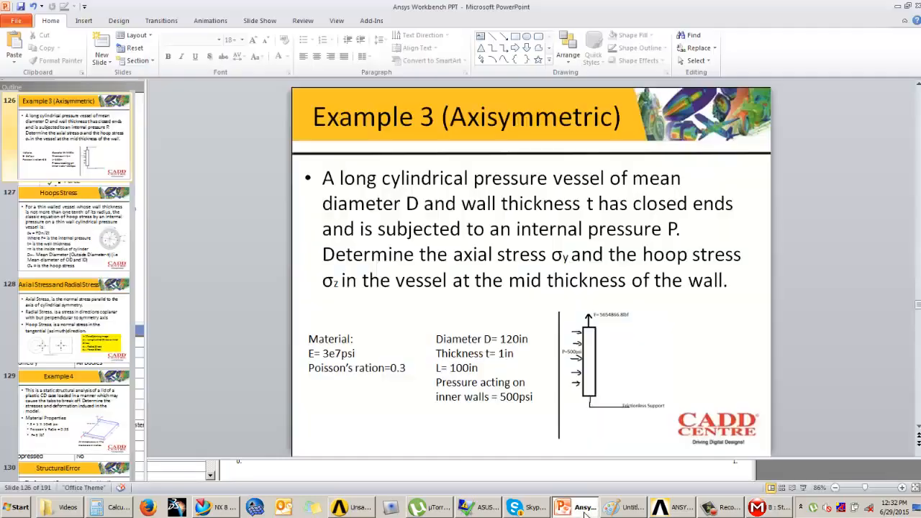
scroll(575, 393, "down", 5)
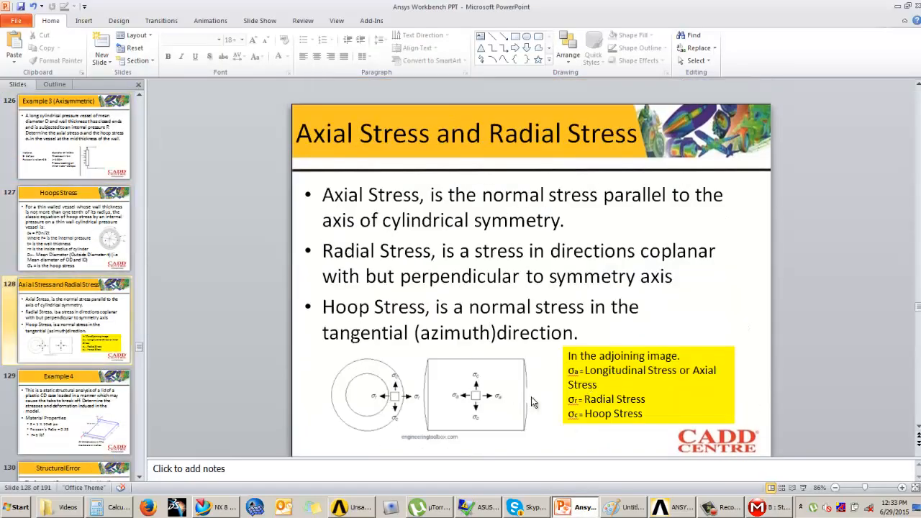
left_click(803, 487)
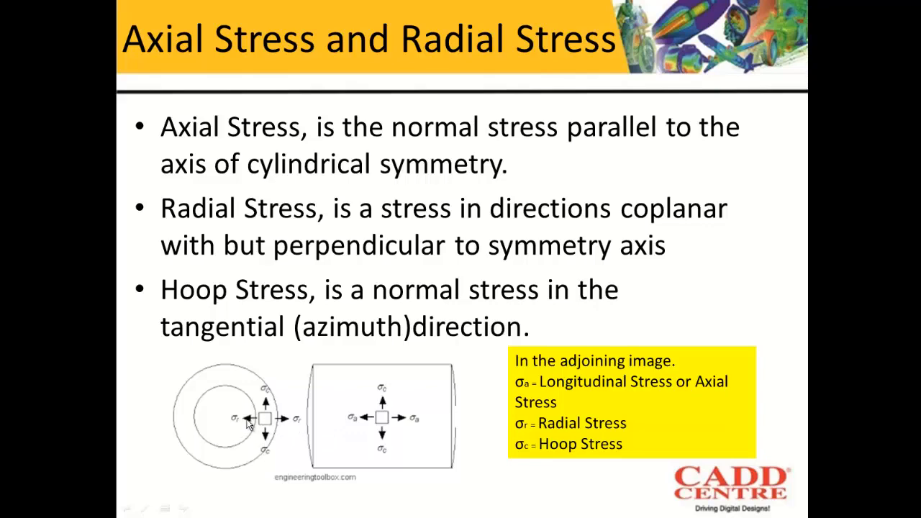
key("Escape")
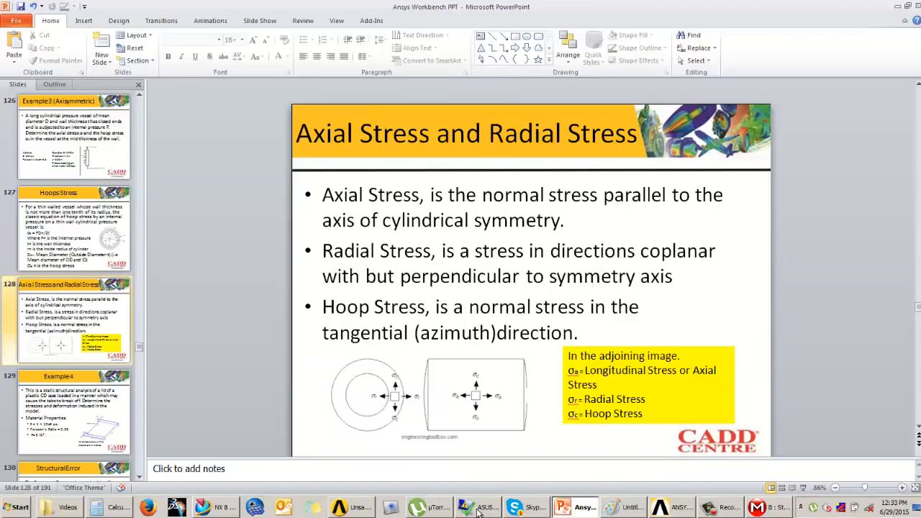
Switch back to ANSYS Mechanical and check the wall section's orientation against the global axes.
left_click(771, 508)
middle_click_drag(624, 155, 621, 179)
left_click(883, 297)
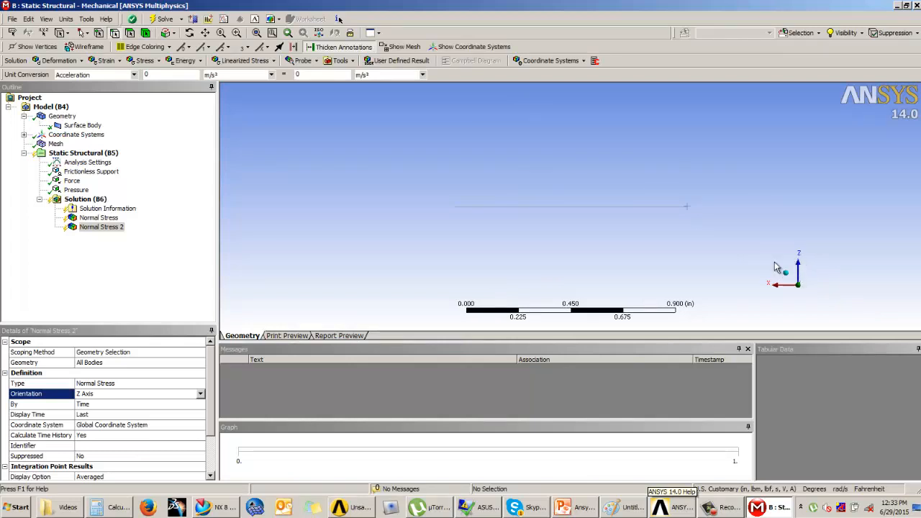
middle_click_drag(693, 252, 649, 245)
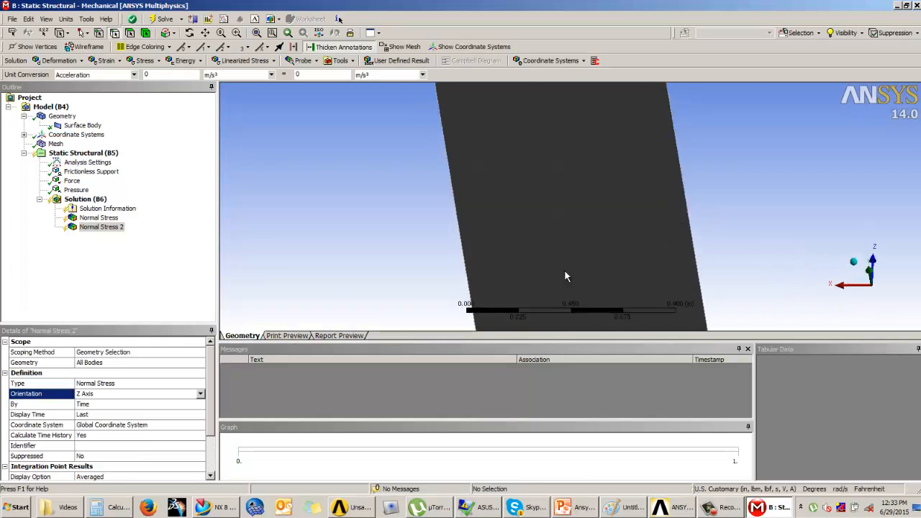
left_click(100, 227)
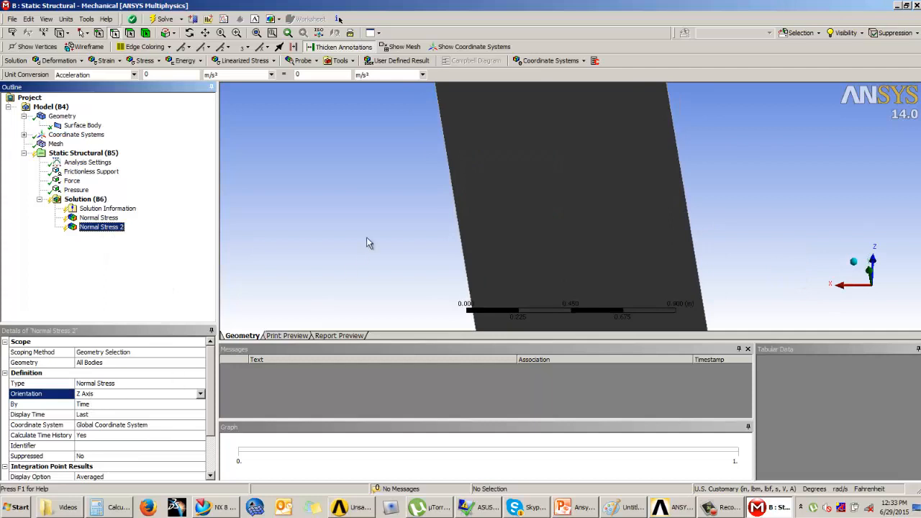
Add a Total Deformation result to the solution and solve the analysis.
left_click(59, 61)
left_click(51, 75)
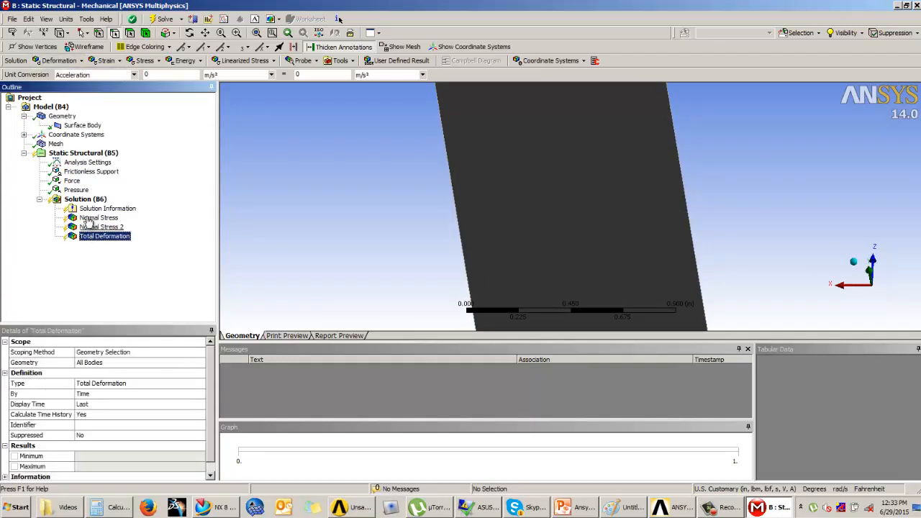
right_click(77, 199)
left_click(106, 225)
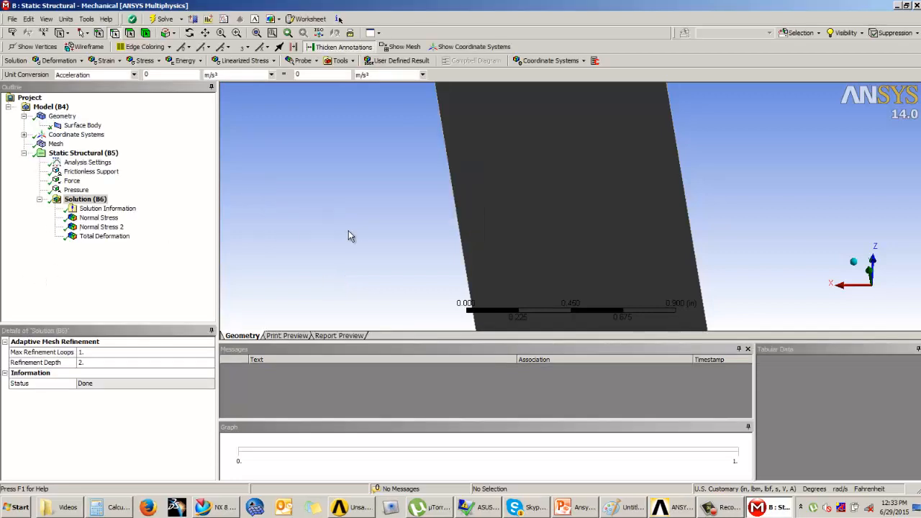
Display the Y Axis Normal Stress result and inspect its contours on the wall section.
scroll(362, 228, "down", 5)
left_click(99, 217)
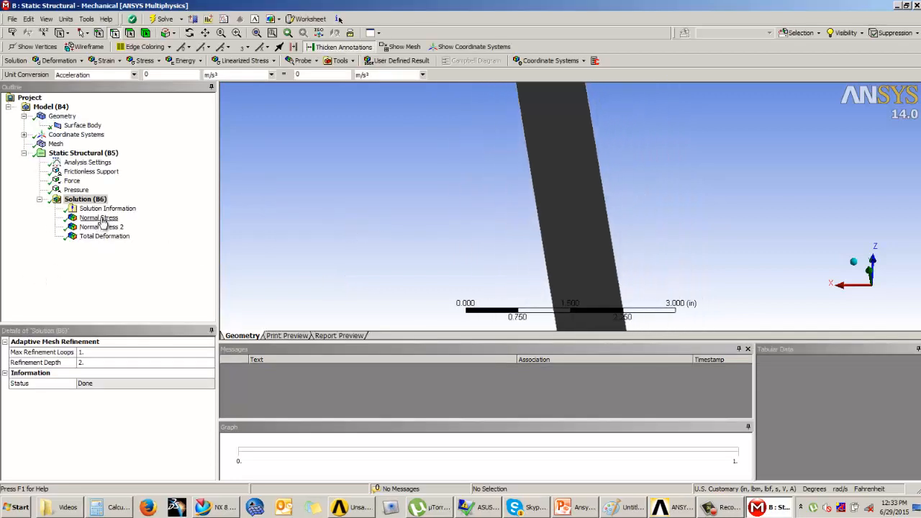
left_click(860, 262)
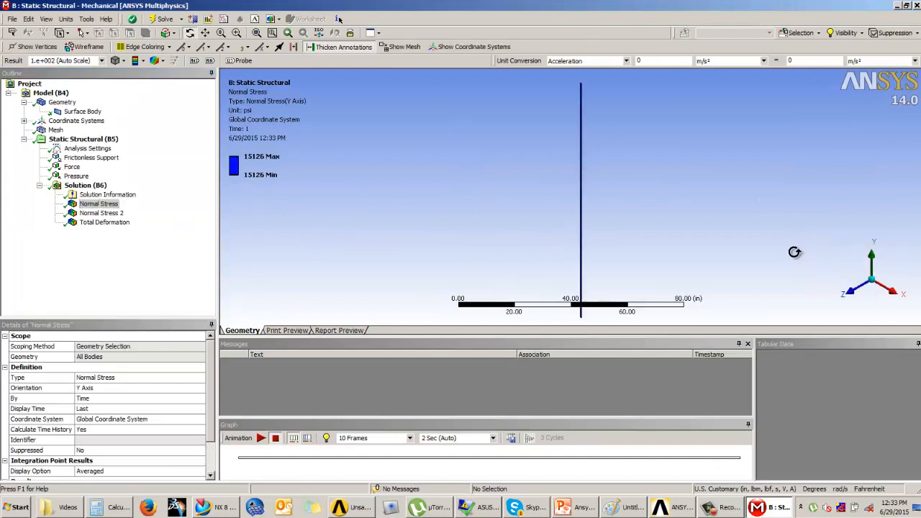
middle_click_drag(646, 212, 624, 222)
middle_click_drag(583, 200, 346, 168)
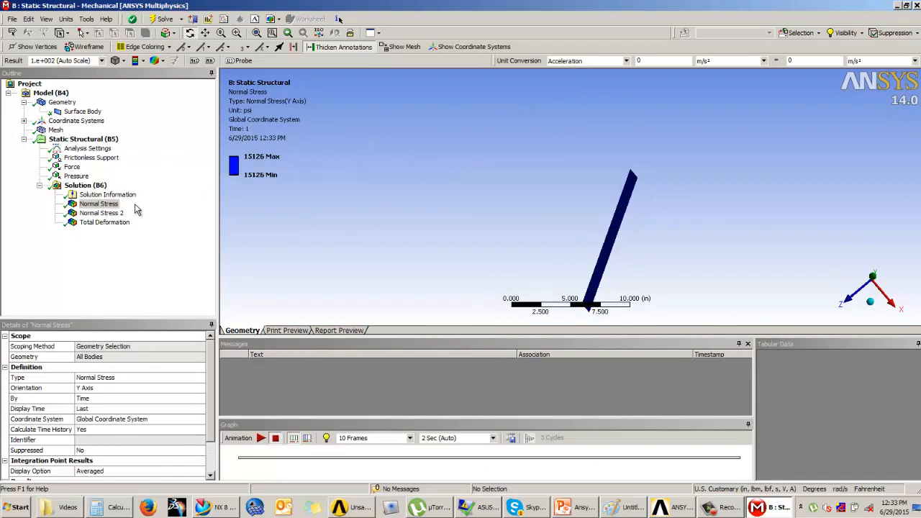
Examine the Z Axis normal stress and total deformation contours, and compare the Z Axis with the Y Axis stress.
left_click(103, 213)
mouse_move(572, 177)
middle_mouse_down()
mouse_move(566, 167)
mouse_move(571, 175)
middle_mouse_up()
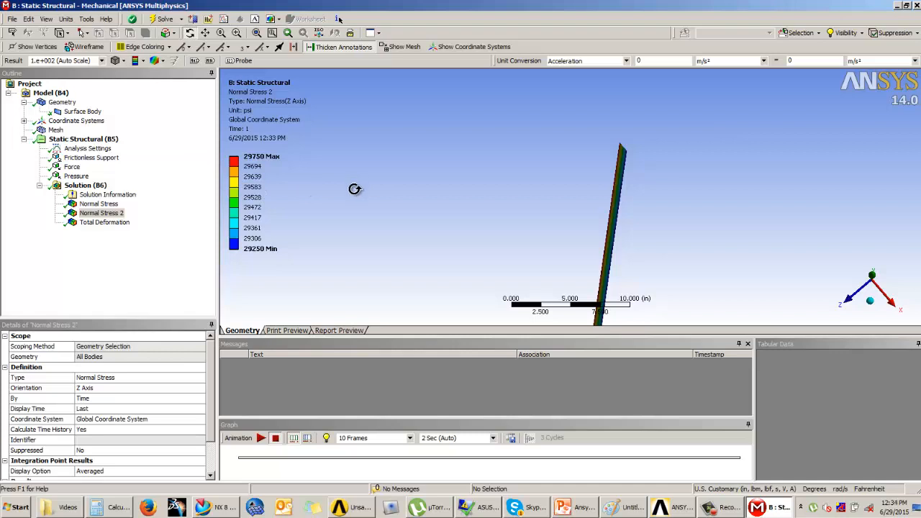
left_click(91, 223)
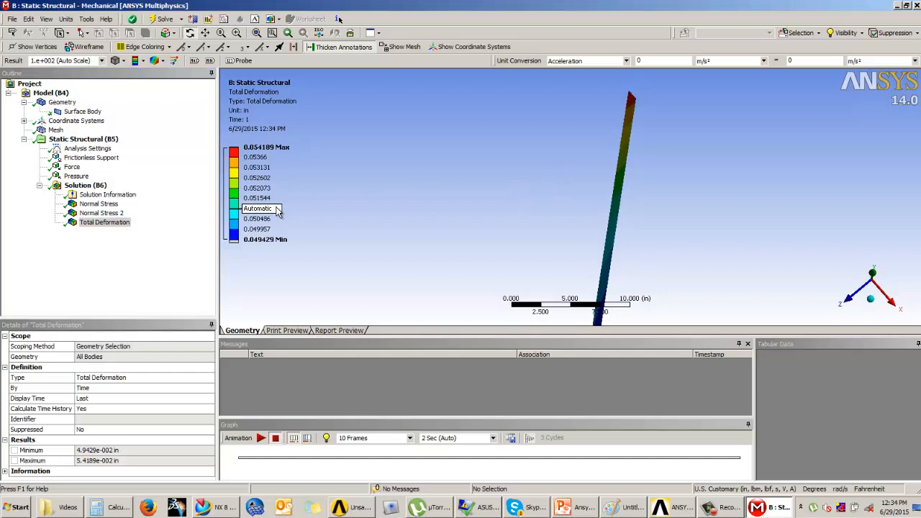
middle_click_drag(514, 185, 597, 248)
left_click(106, 213)
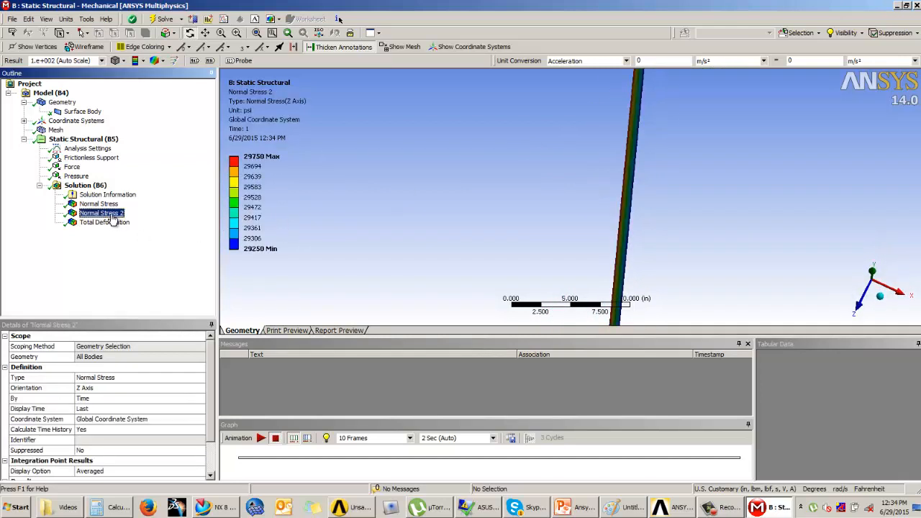
left_click(107, 205)
left_click(106, 213)
Add a third Normal Stress result with its orientation on X Axis and evaluate it.
left_click(100, 186)
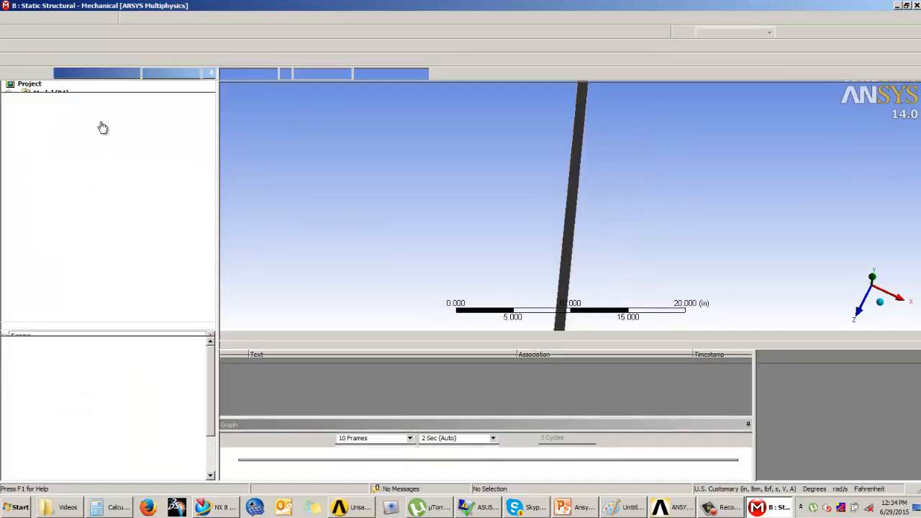
left_click(139, 60)
left_click(152, 142)
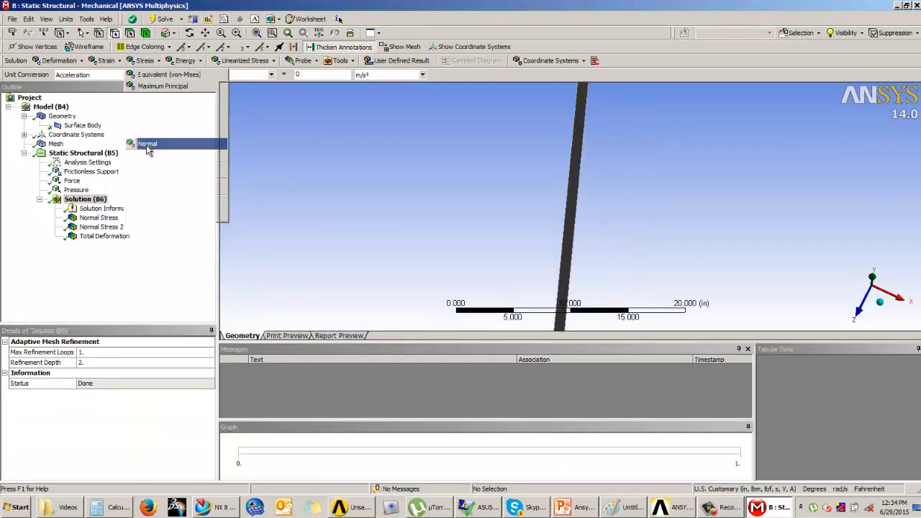
left_click(101, 396)
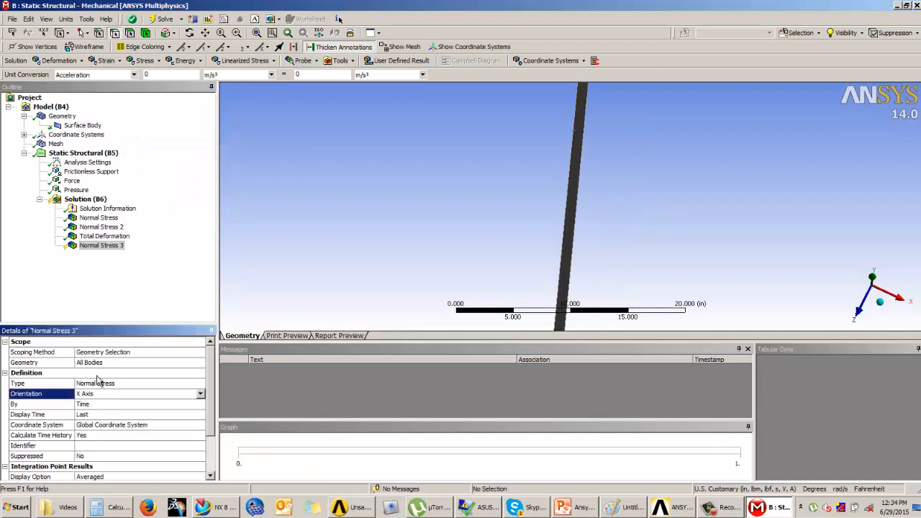
right_click(101, 245)
left_click(118, 268)
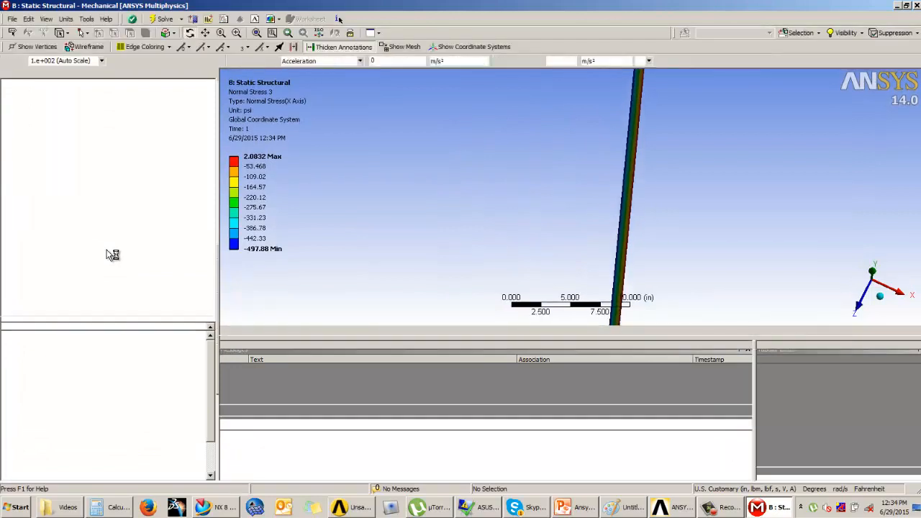
Compare the Y, Z and X Axis normal stresses on the wall section and inspect the total deformation along its full length.
left_click(106, 205)
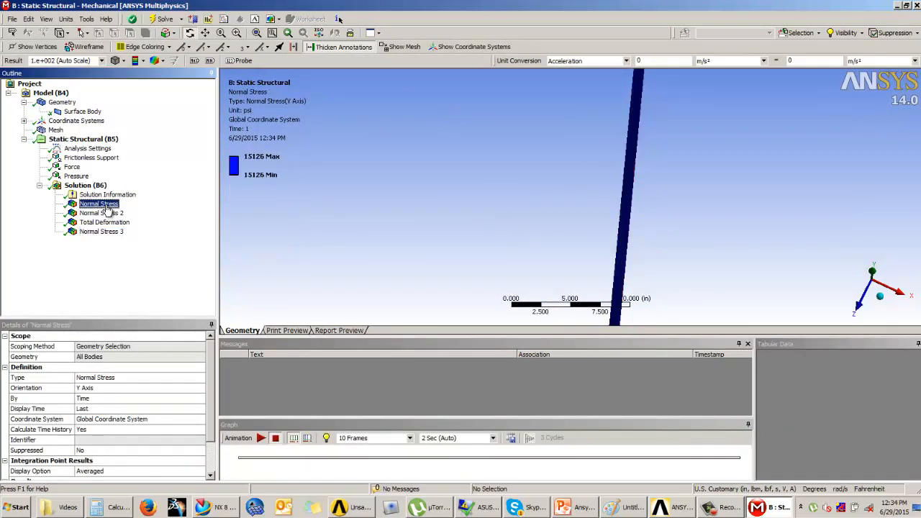
left_click(107, 214)
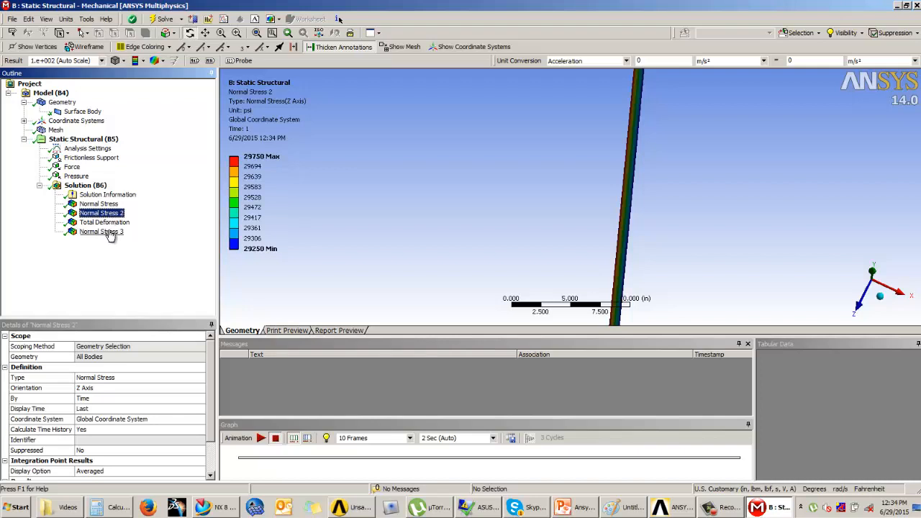
left_click(106, 232)
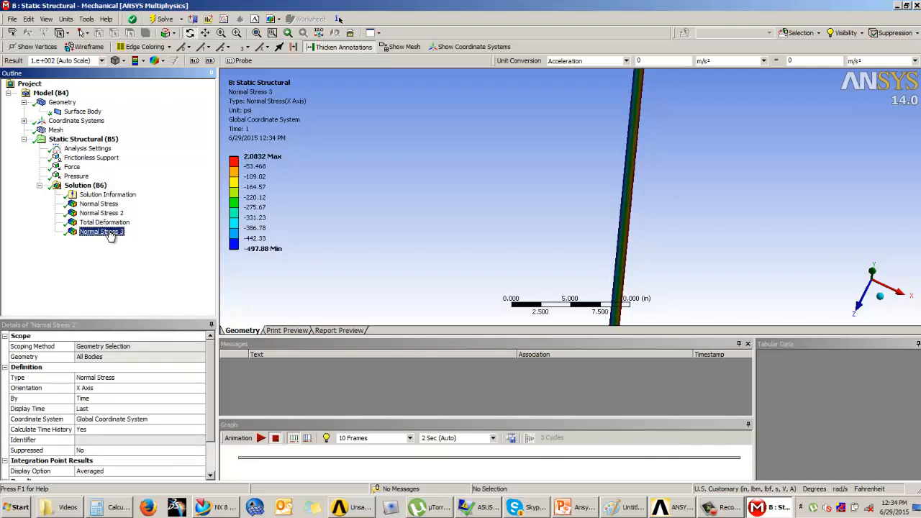
left_click(104, 223)
left_click_drag(439, 213, 610, 192)
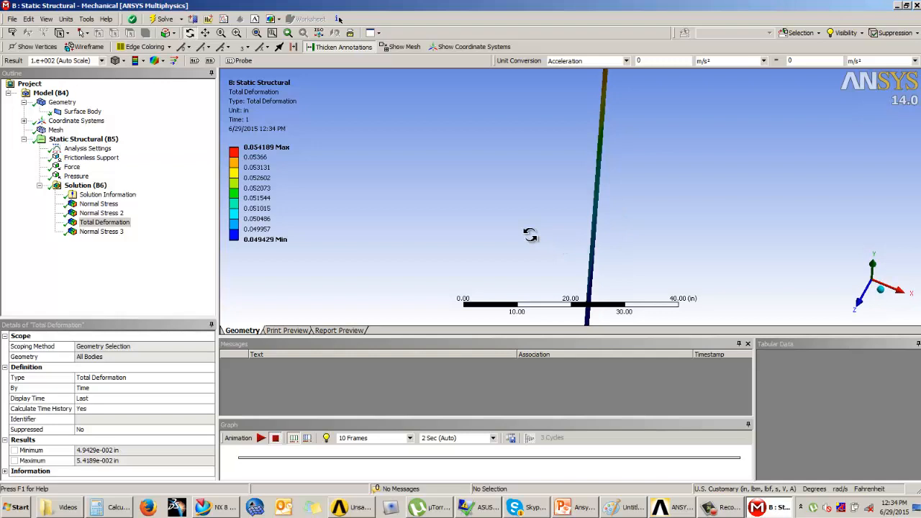
scroll(653, 270, "up", 3)
scroll(654, 271, "down", 5)
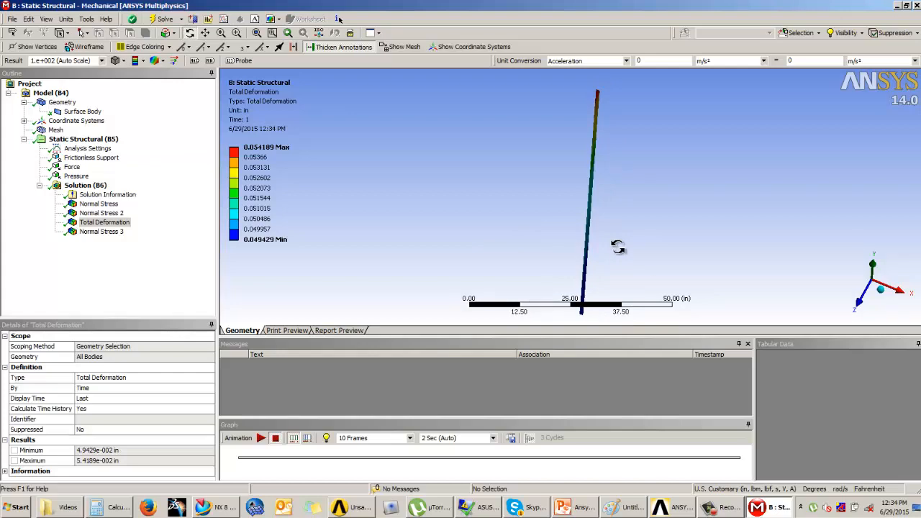
Close Mechanical, switch to Workbench and enable Beta Options in the Appearance options.
left_click(917, 6)
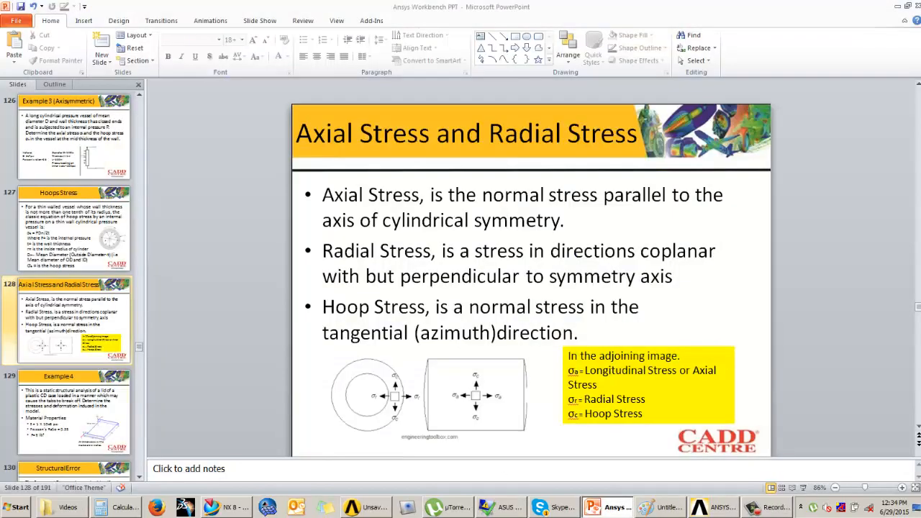
left_click(371, 507)
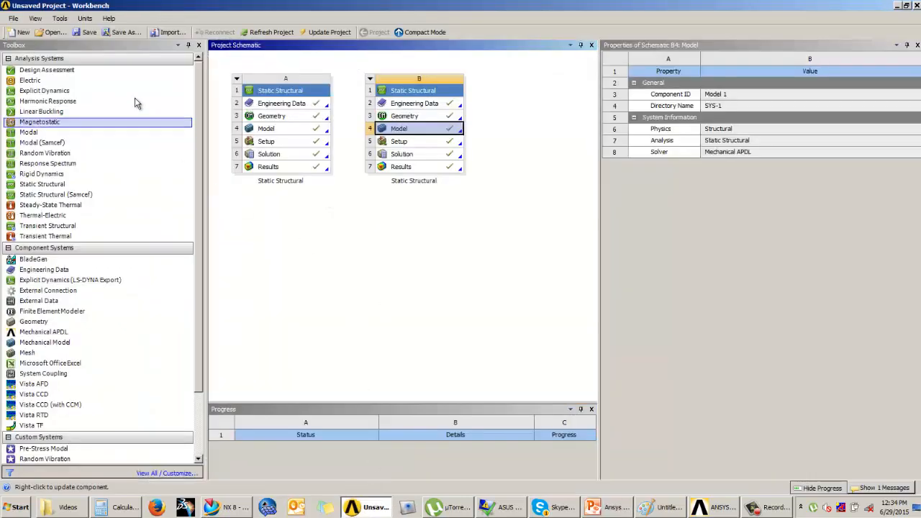
left_click(60, 20)
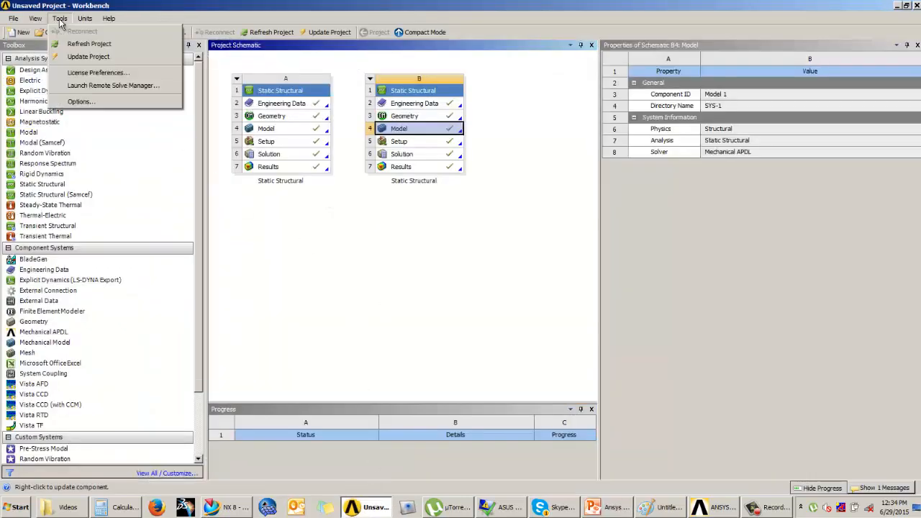
left_click(76, 101)
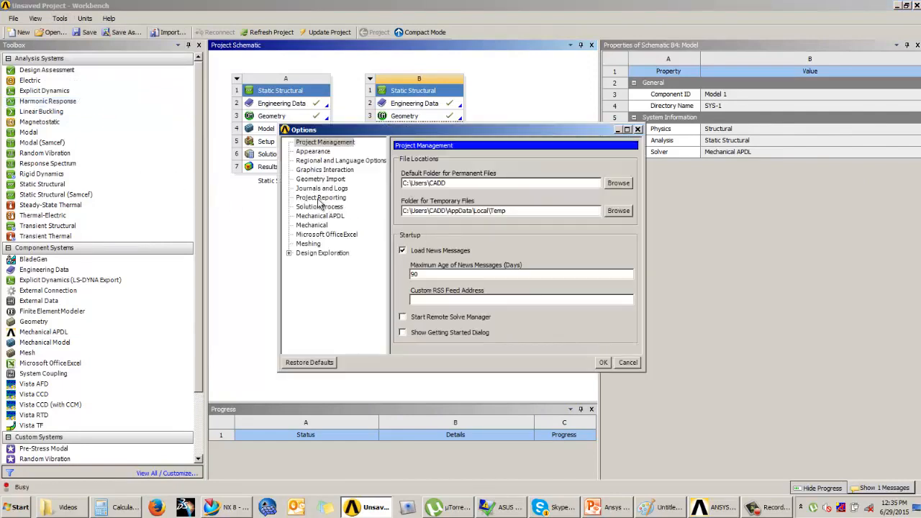
left_click(313, 152)
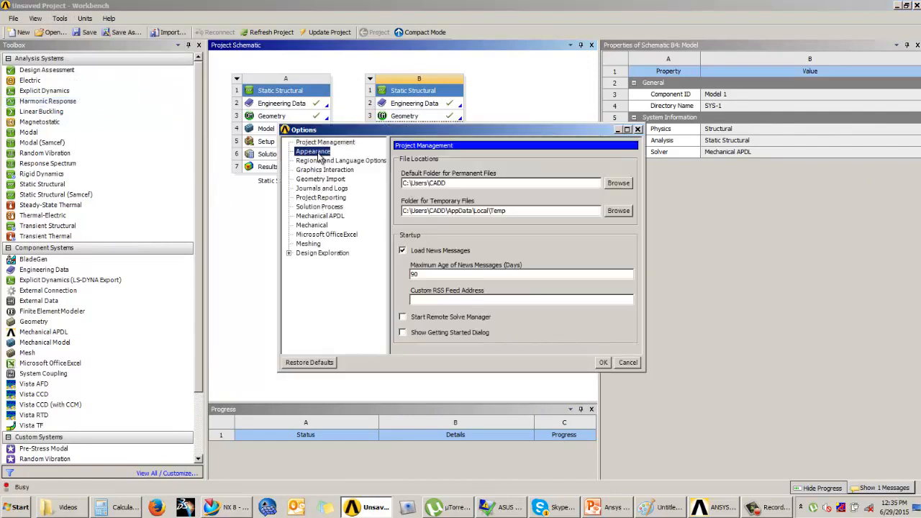
left_click_drag(637, 193, 642, 294)
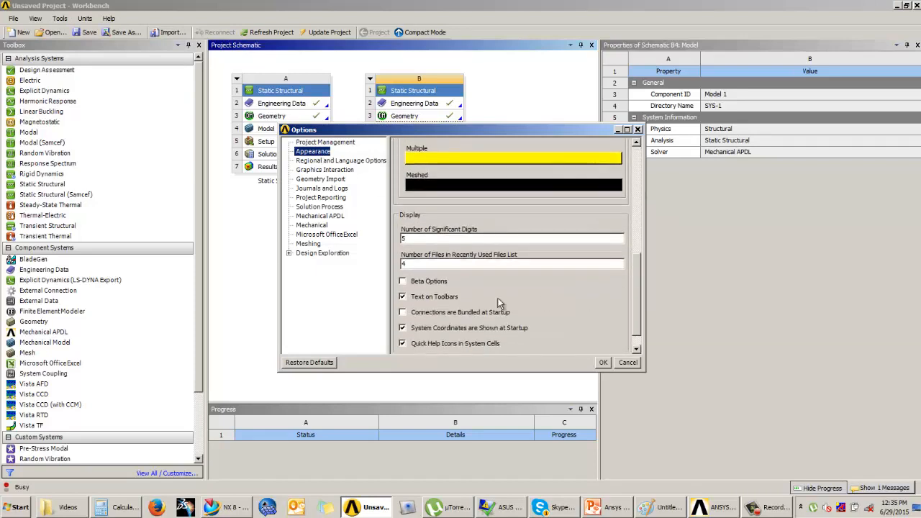
left_click(403, 281)
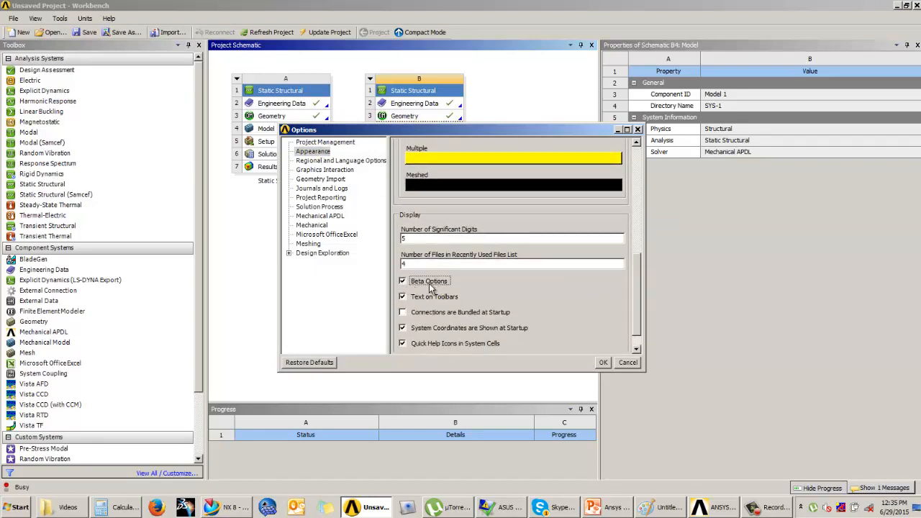
left_click(603, 363)
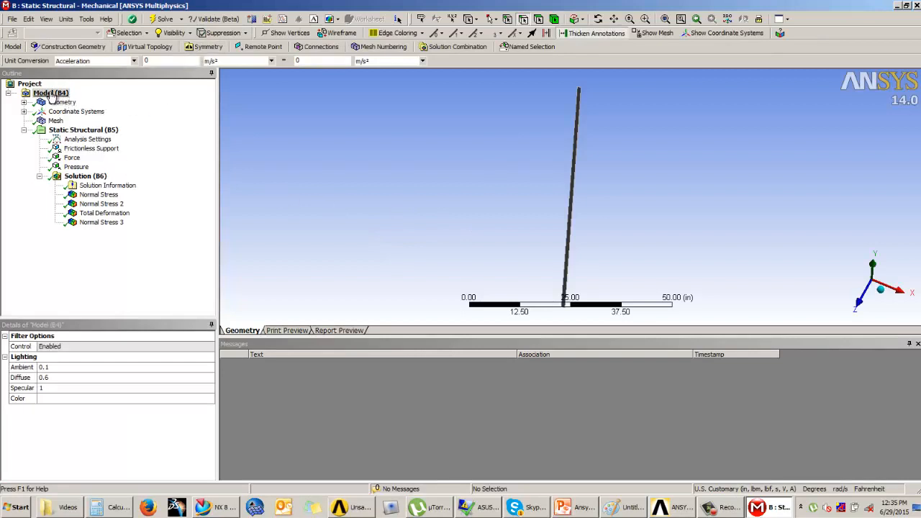
Add a Symmetry object to the model and set the type of Graphical Expansion 1 to 2D AxiSymmetric.
left_click(199, 47)
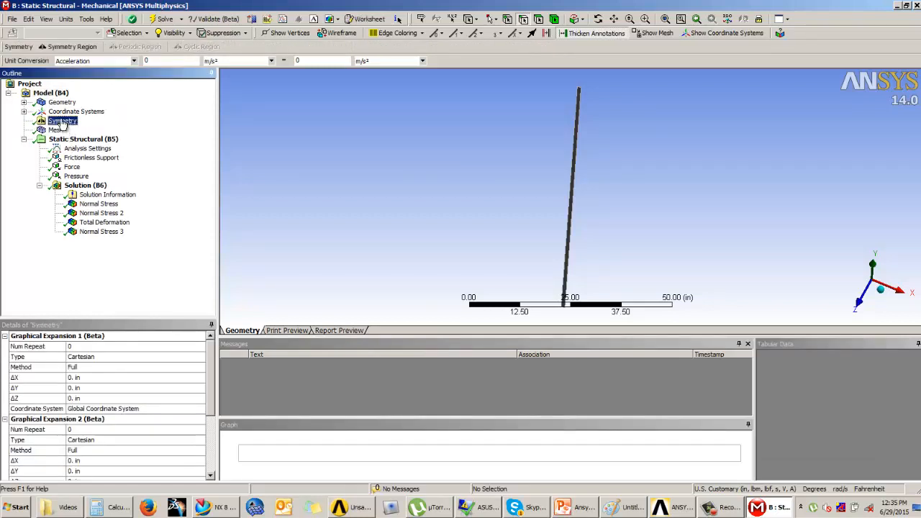
left_click(131, 361)
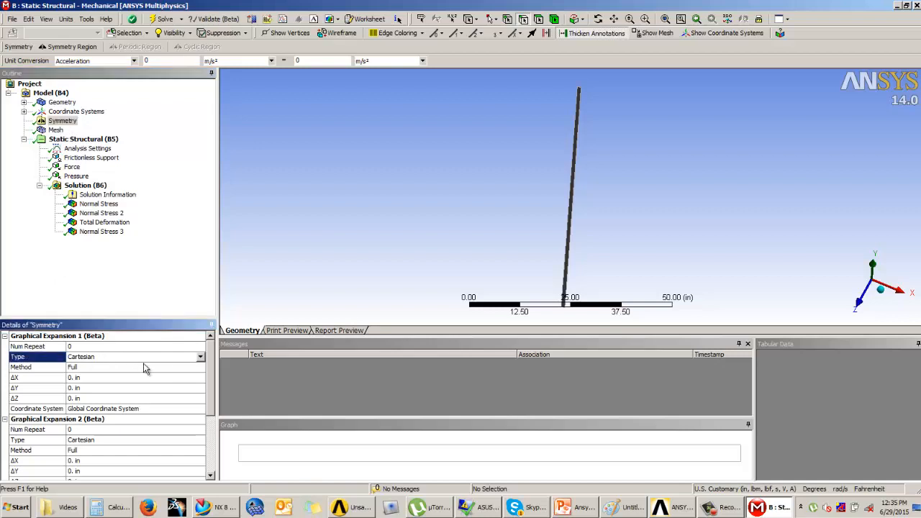
left_click(200, 360)
left_click(80, 384)
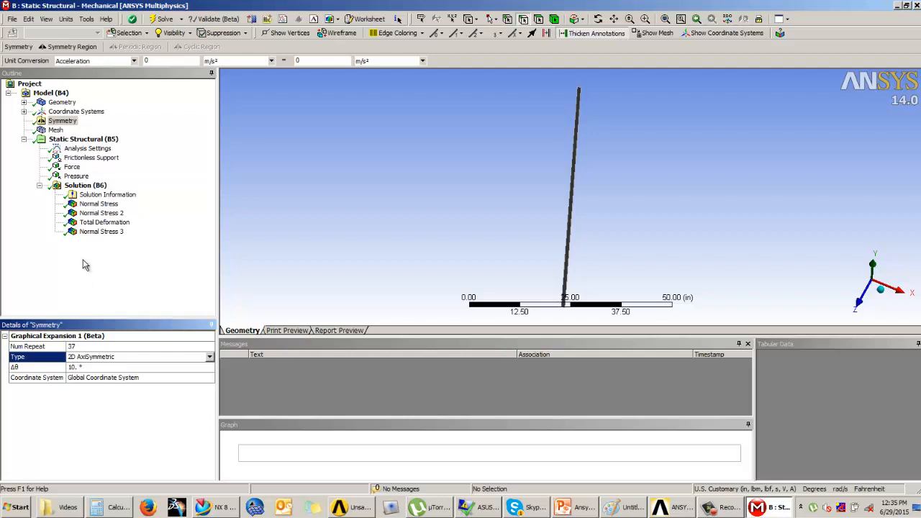
Display the Z Axis normal stress on the expanded full cylinder and inspect its inner and outer surfaces.
left_click(102, 214)
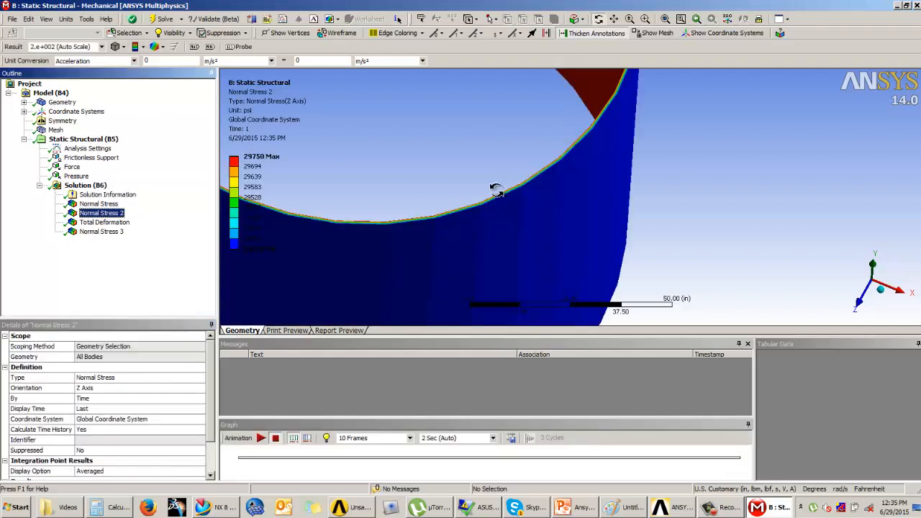
left_click(744, 172)
scroll(744, 180, "up", 3)
scroll(742, 181, "down", 1)
scroll(742, 180, "down", 3)
left_click_drag(742, 181, 648, 228)
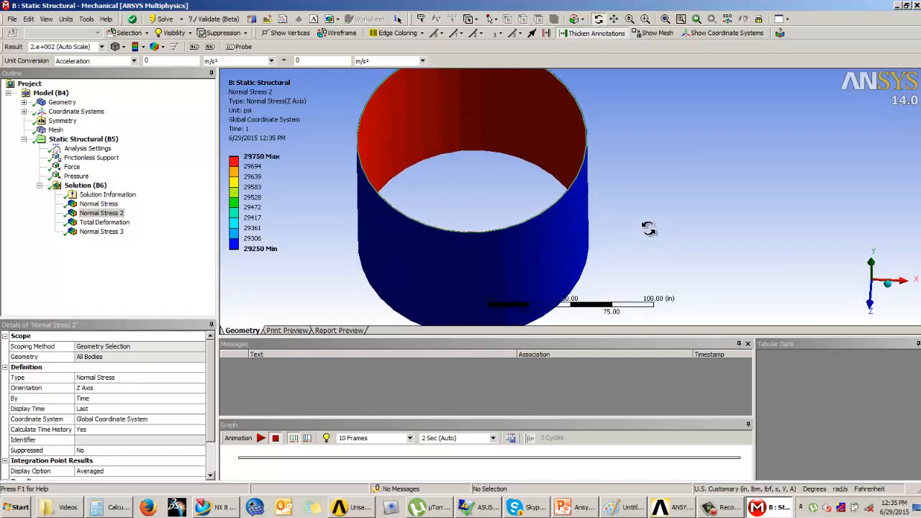
Examine the X Axis normal stress and total deformation on the expanded cylinder from several angles.
left_click(101, 231)
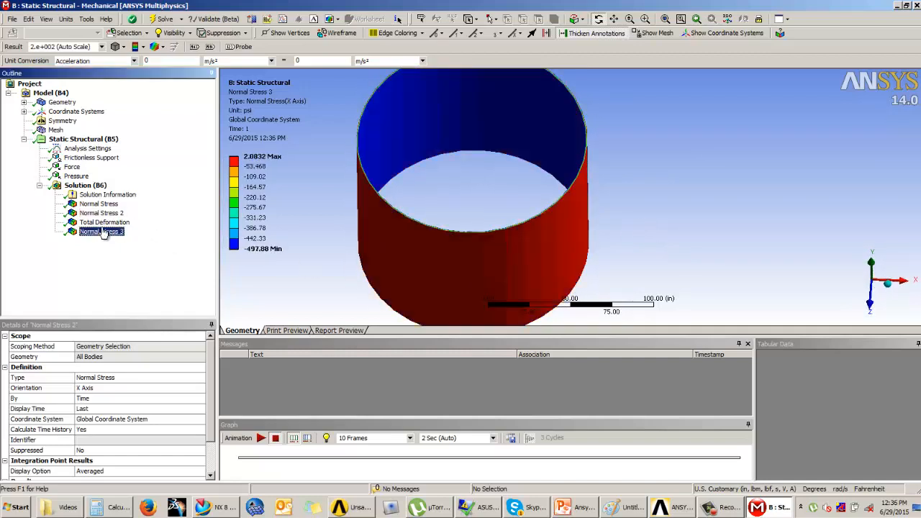
left_click(105, 223)
left_click_drag(460, 248, 427, 223)
scroll(510, 224, "up", 2)
scroll(518, 223, "down", 6)
left_click_drag(518, 224, 551, 190)
left_click_drag(477, 192, 462, 192)
Compare all three normal stresses and the total deformation on the full cylinder, and return to the Axial Stress and Radial Stress slide in PowerPoint.
left_click(99, 203)
left_click(100, 213)
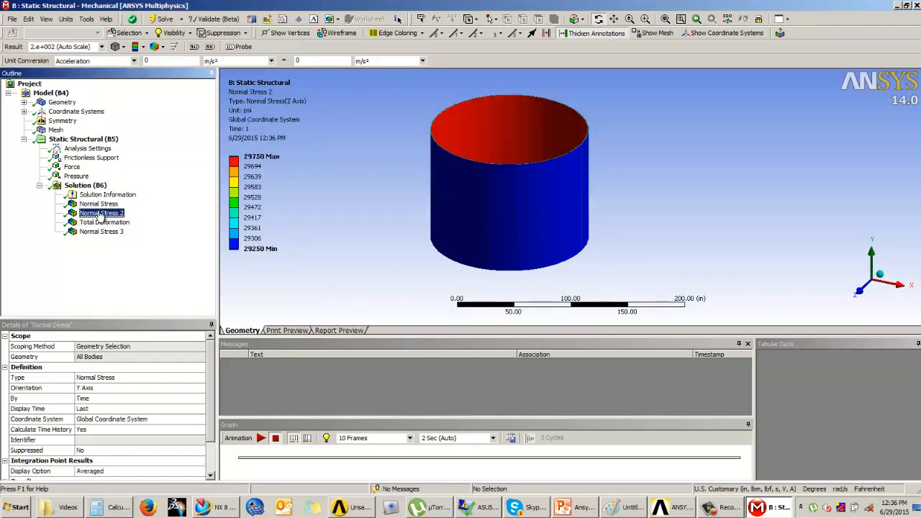
left_click(101, 222)
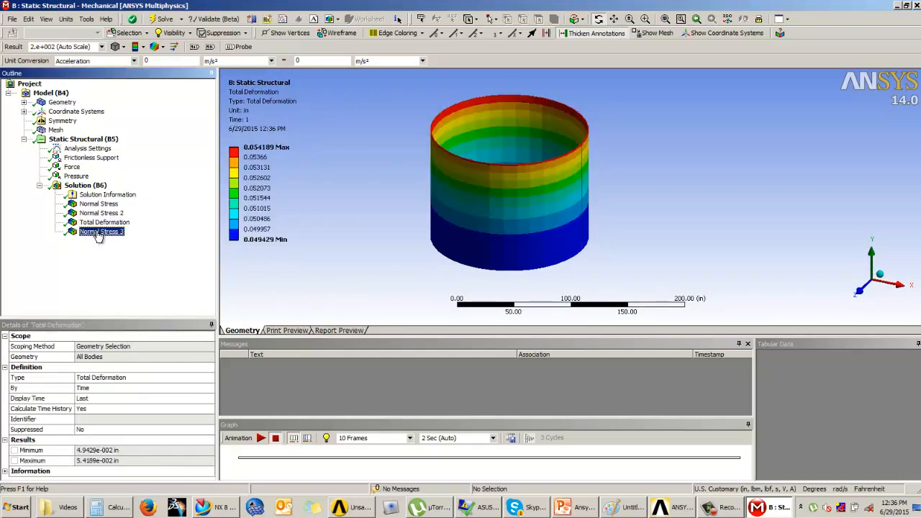
left_click(100, 232)
left_click_drag(632, 176, 566, 163)
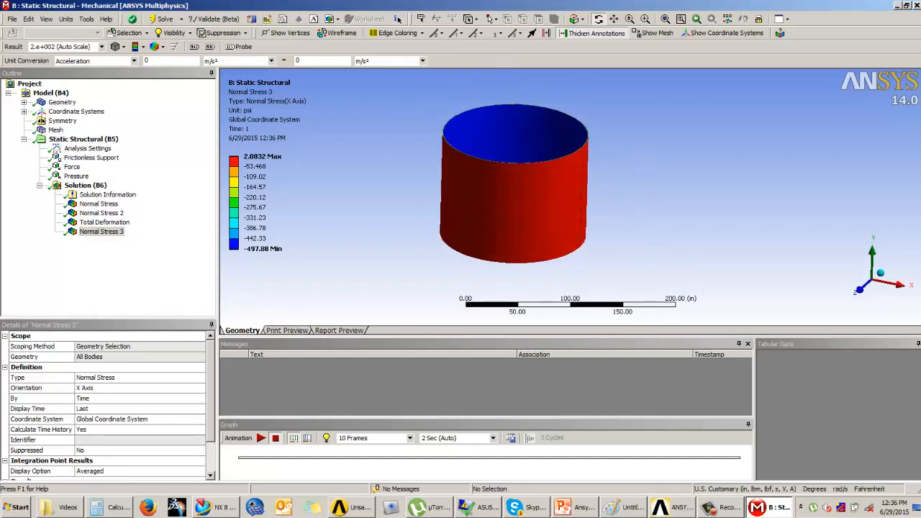
left_click(576, 511)
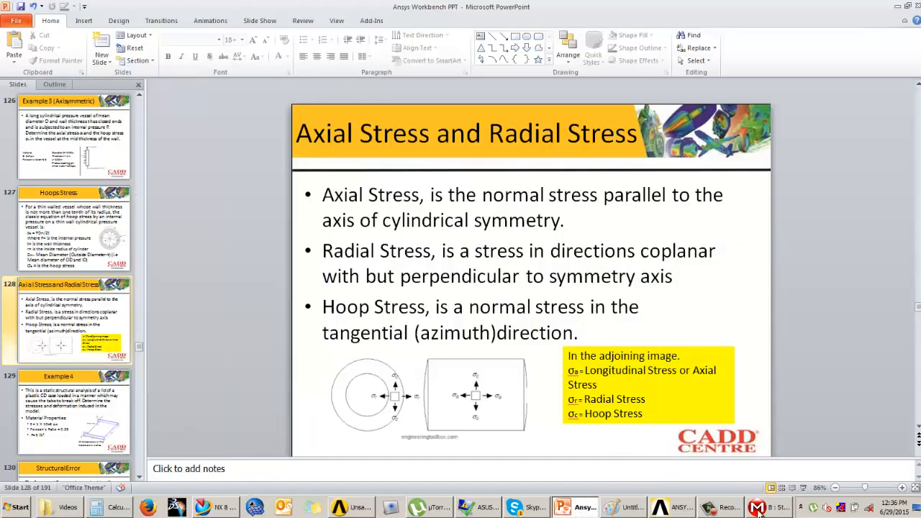